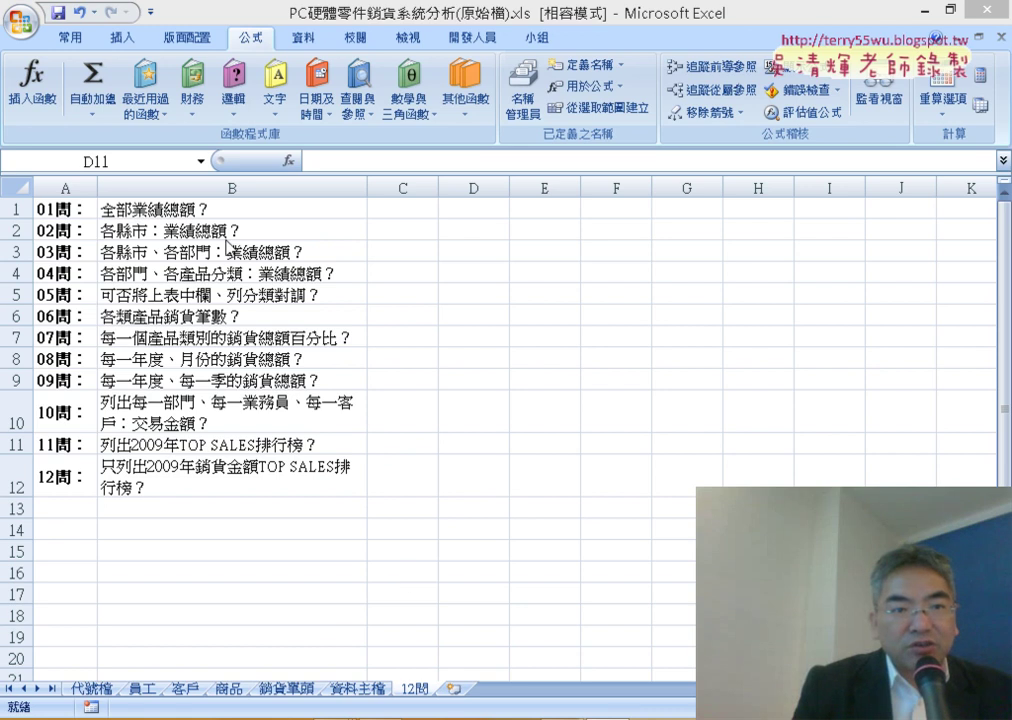
Step: Go to the 資料主檔 sheet, inspect E17's VLOOKUP formula, and select column G (銷貨金額)
click(364, 690)
click(372, 464)
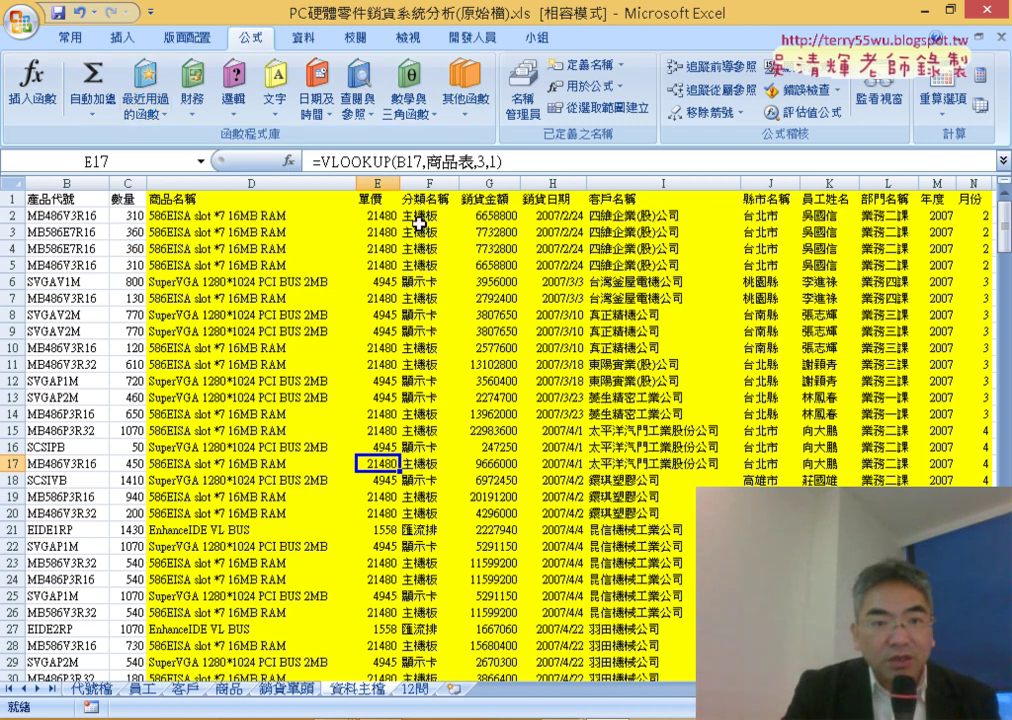
click(490, 181)
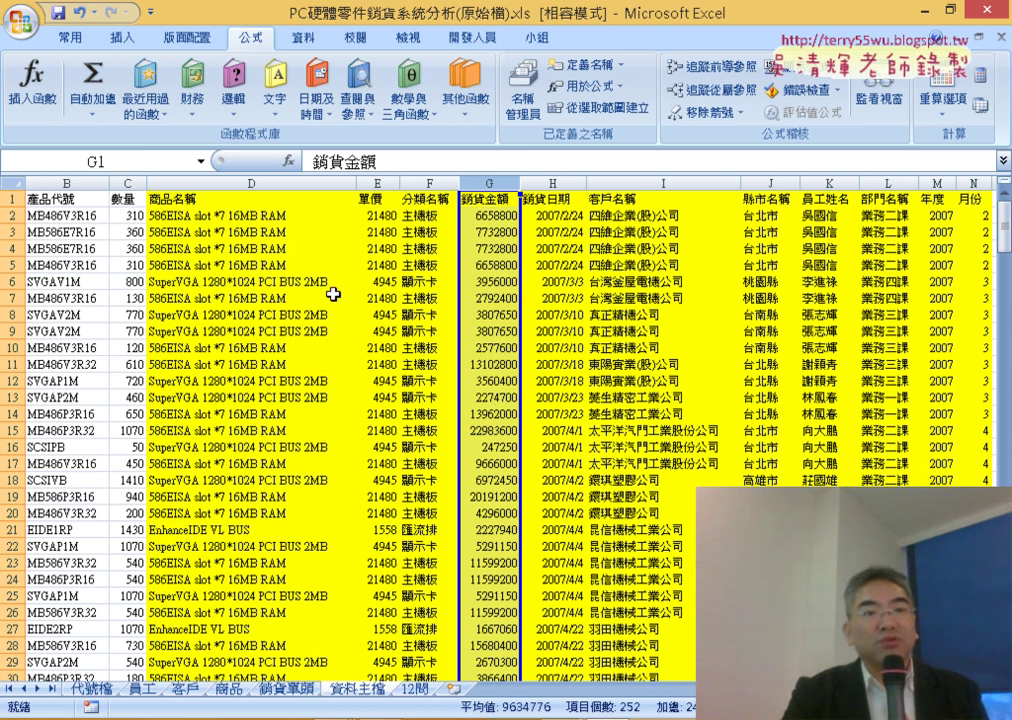
Step: Create a pivot table from 資料主檔!$A$1:$N$252 on a new worksheet, Sheet1
click(125, 37)
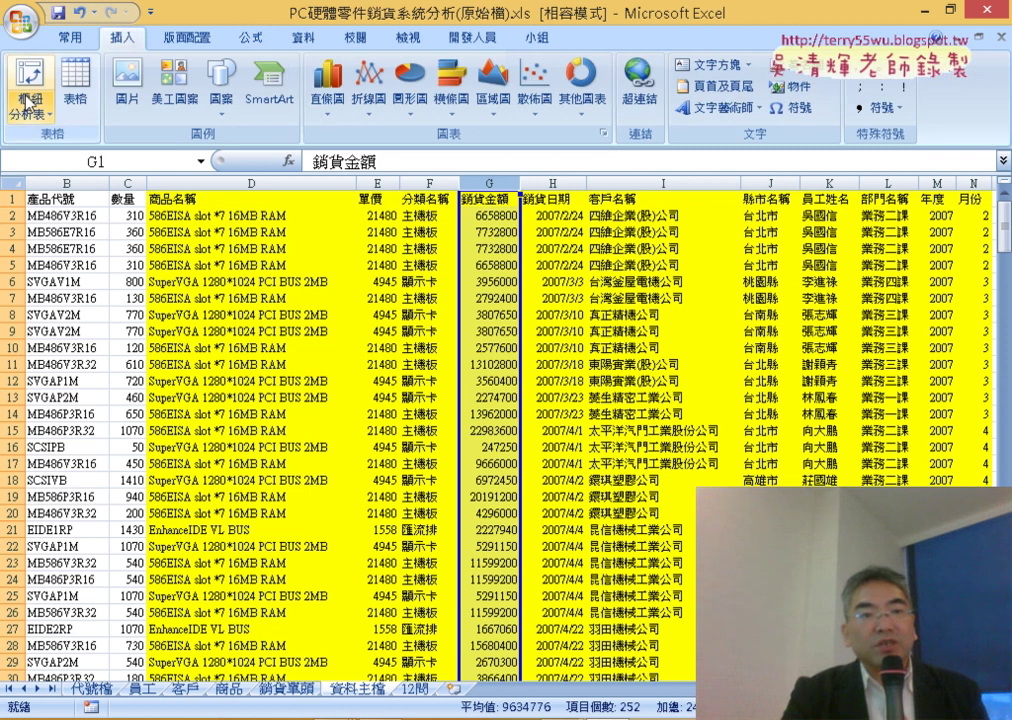
click(30, 80)
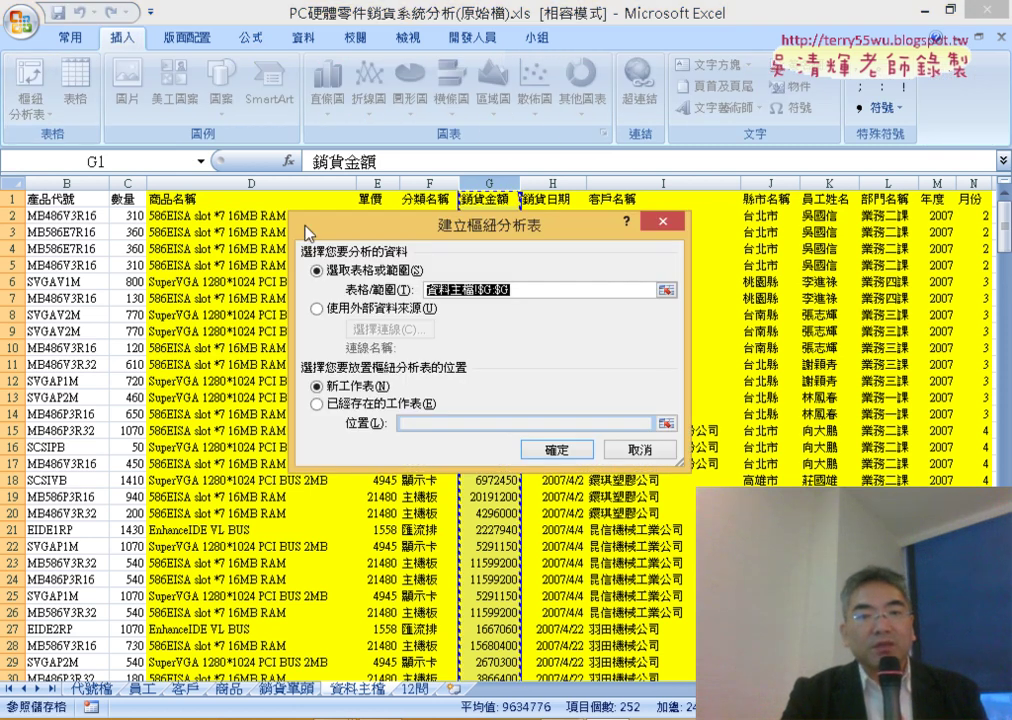
click(639, 450)
click(429, 364)
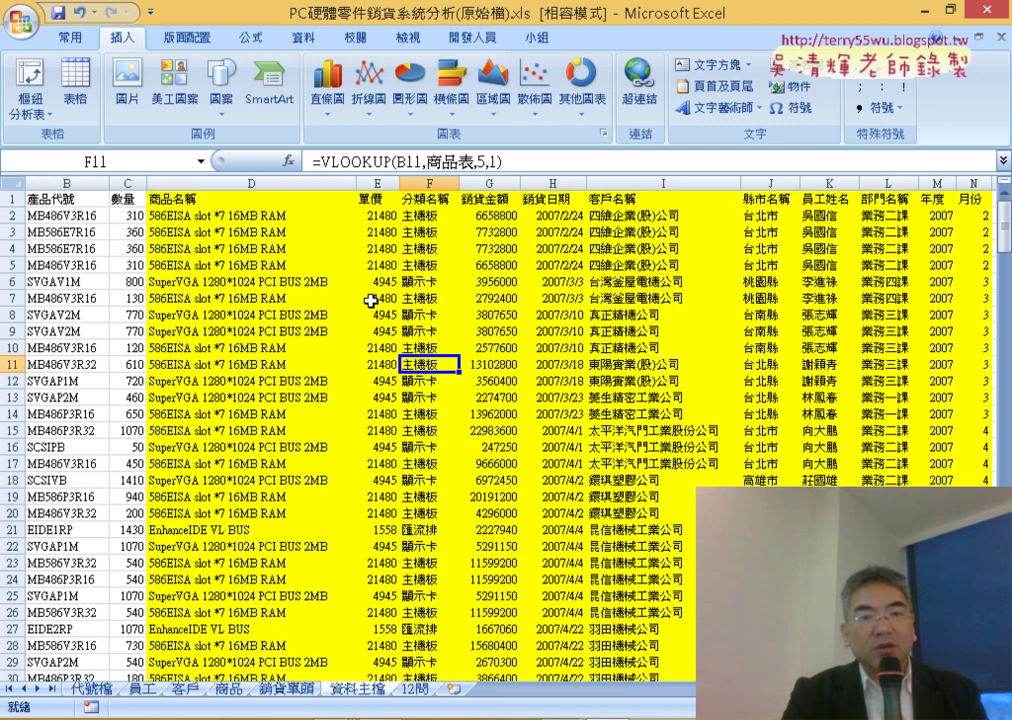
click(30, 78)
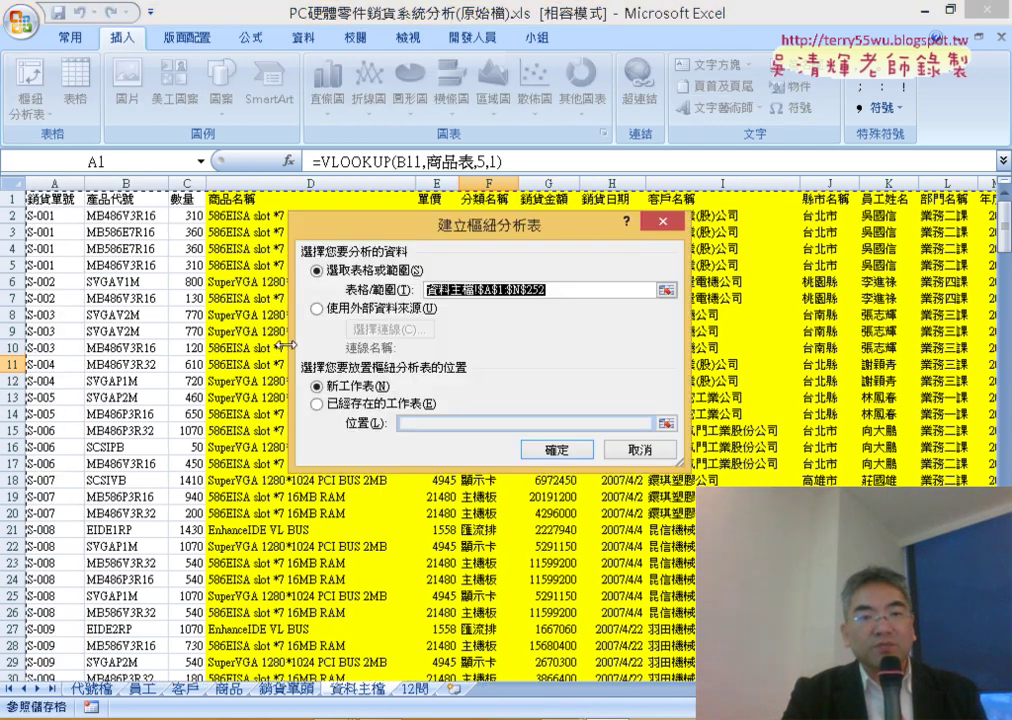
click(557, 450)
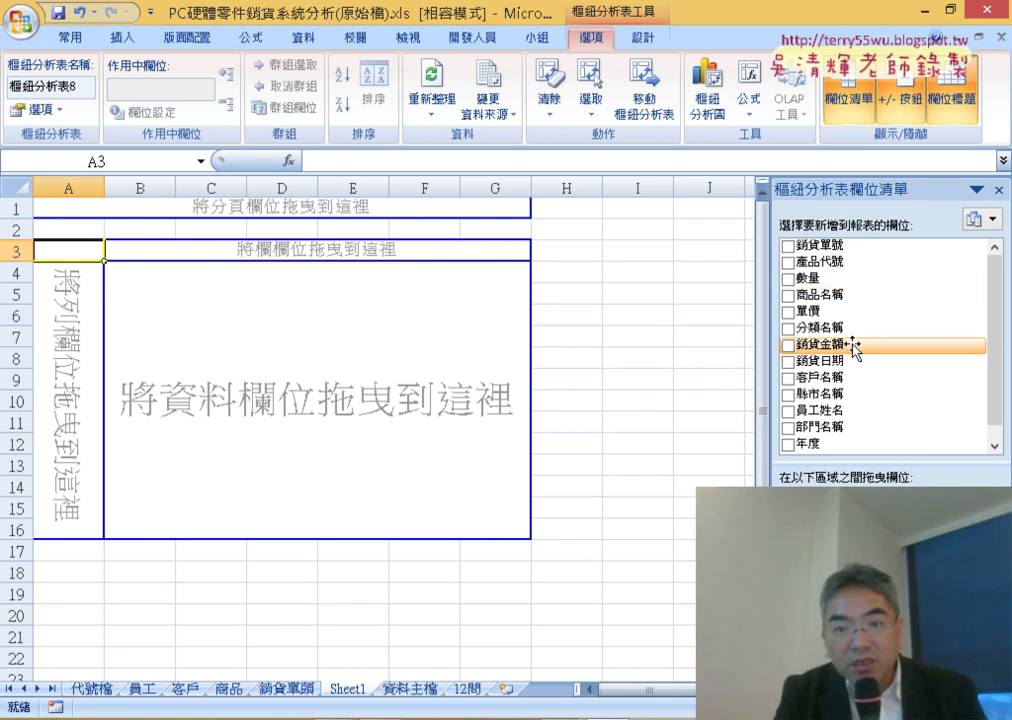
Step: Sum 銷貨金額 in the pivot and format the 2,418,328,710 total with commas and no decimals
mouse_move(855, 345)
mouse_down()
mouse_move(880, 600)
mouse_move(945, 630)
mouse_up()
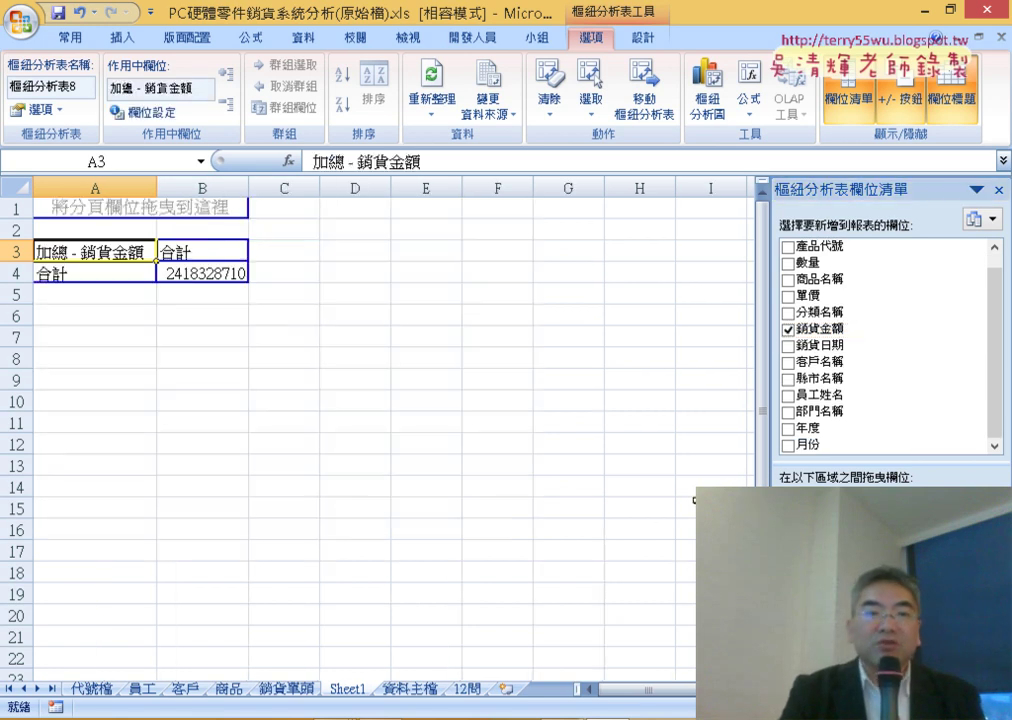
click(233, 279)
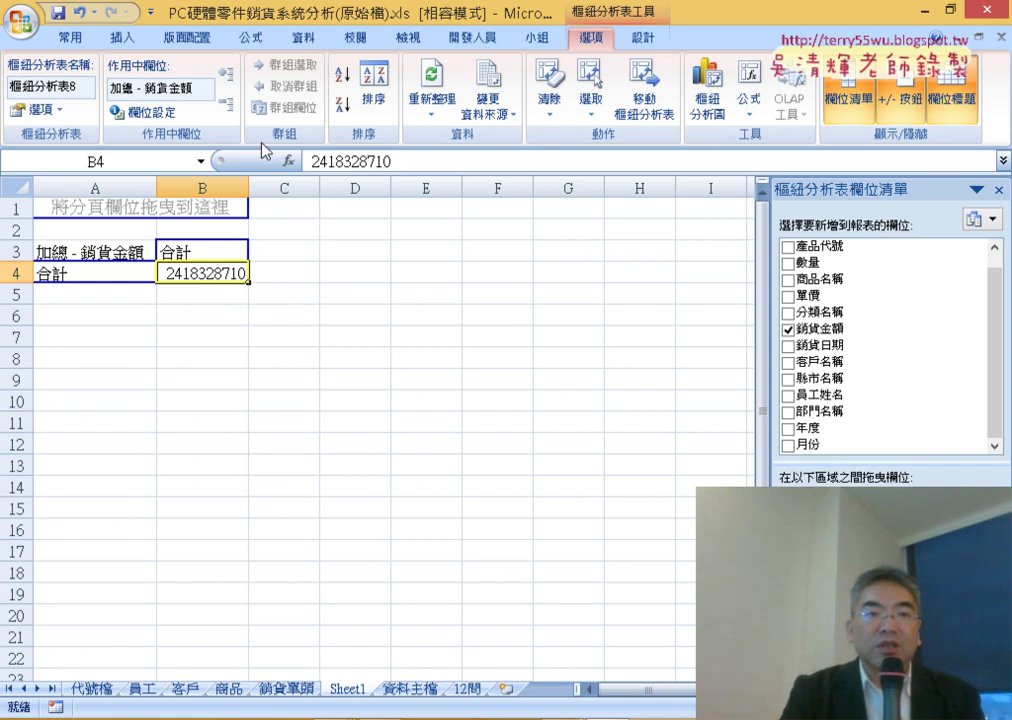
click(66, 37)
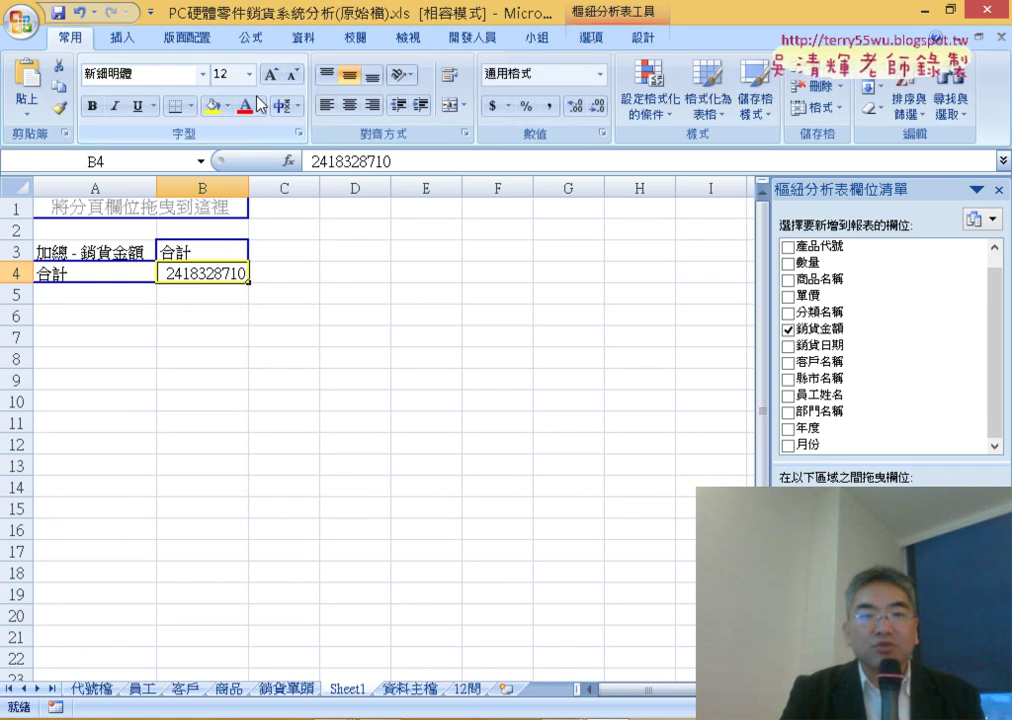
click(556, 110)
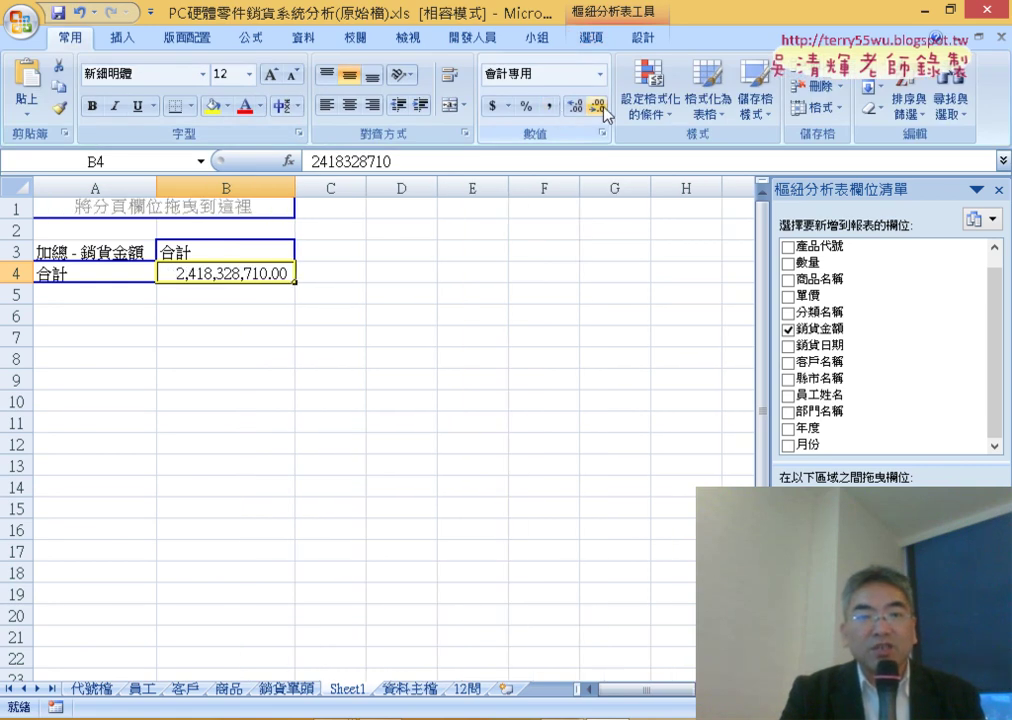
click(598, 107)
click(598, 107)
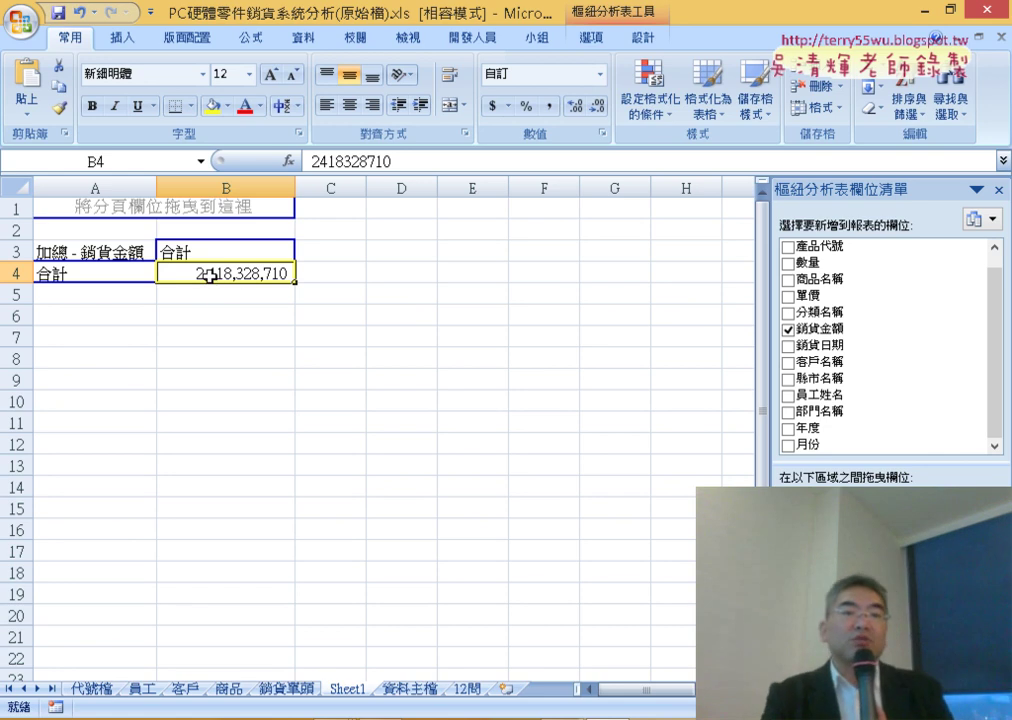
mouse_move(216, 276)
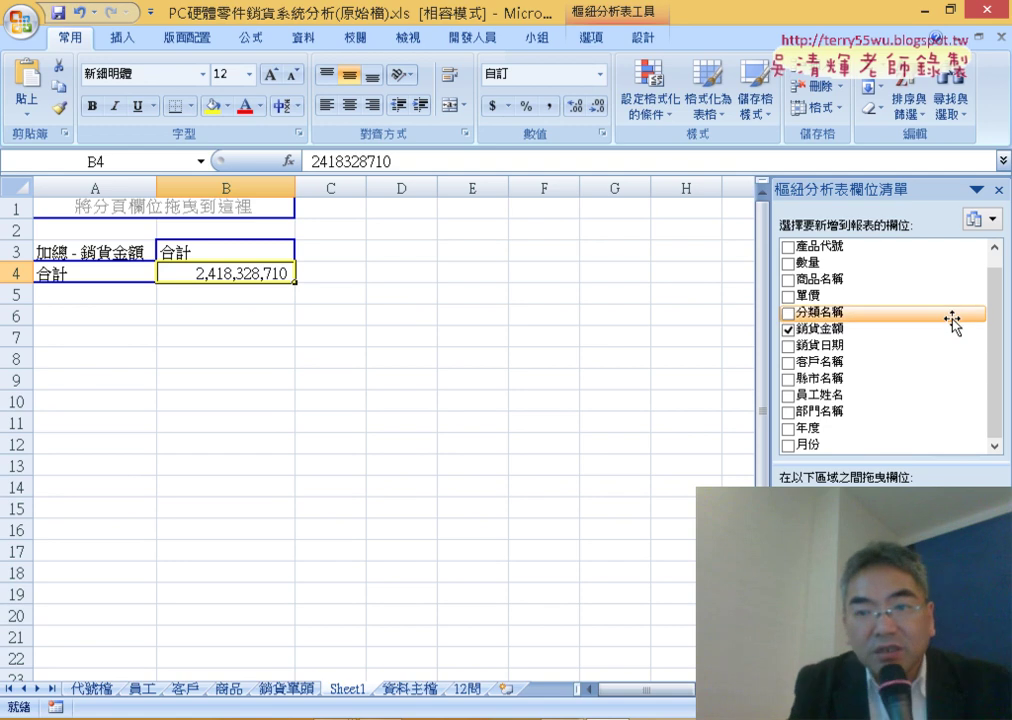
Step: Add 縣市名稱 rows sorted by sales Z→A, with 部門名稱 nested beneath each city
drag(994, 282, 995, 270)
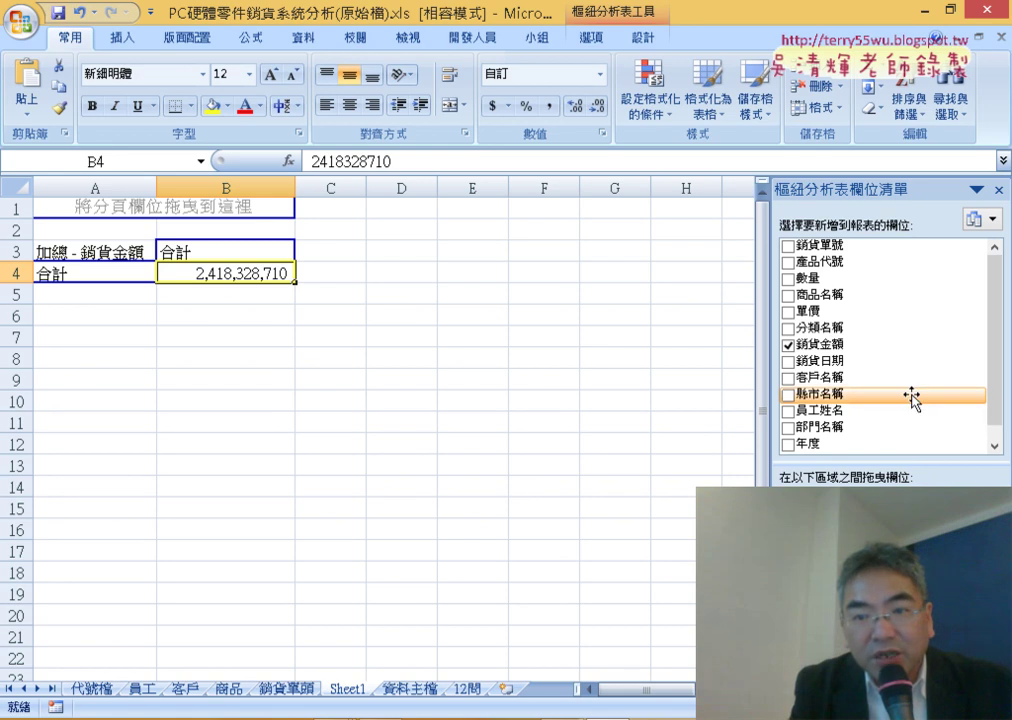
drag(908, 402, 845, 520)
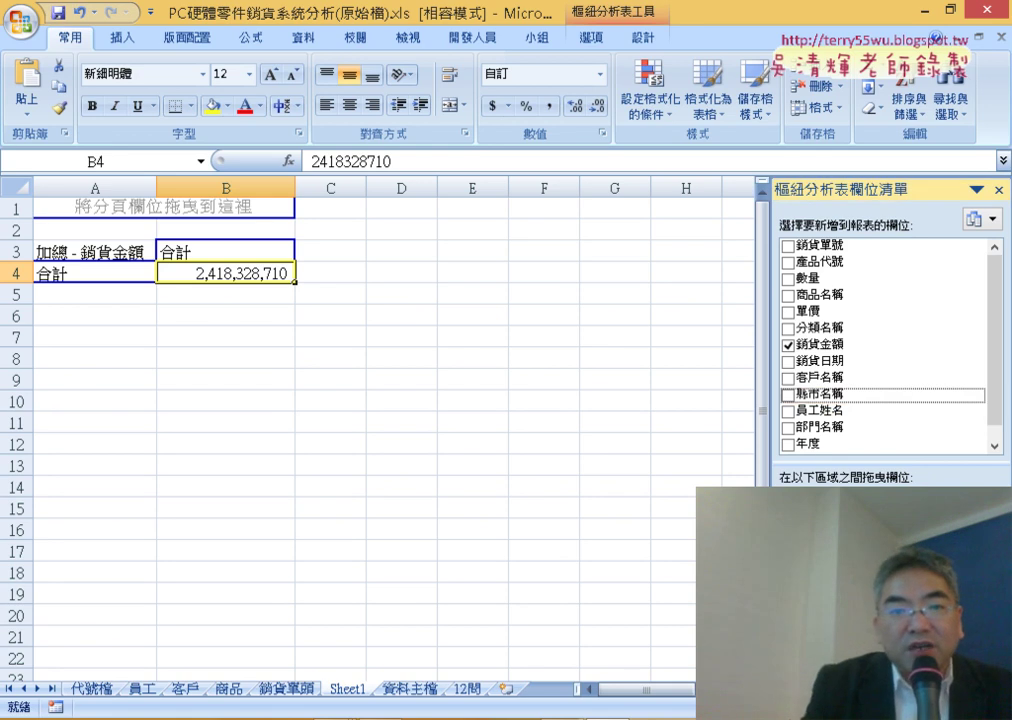
drag(845, 520, 845, 600)
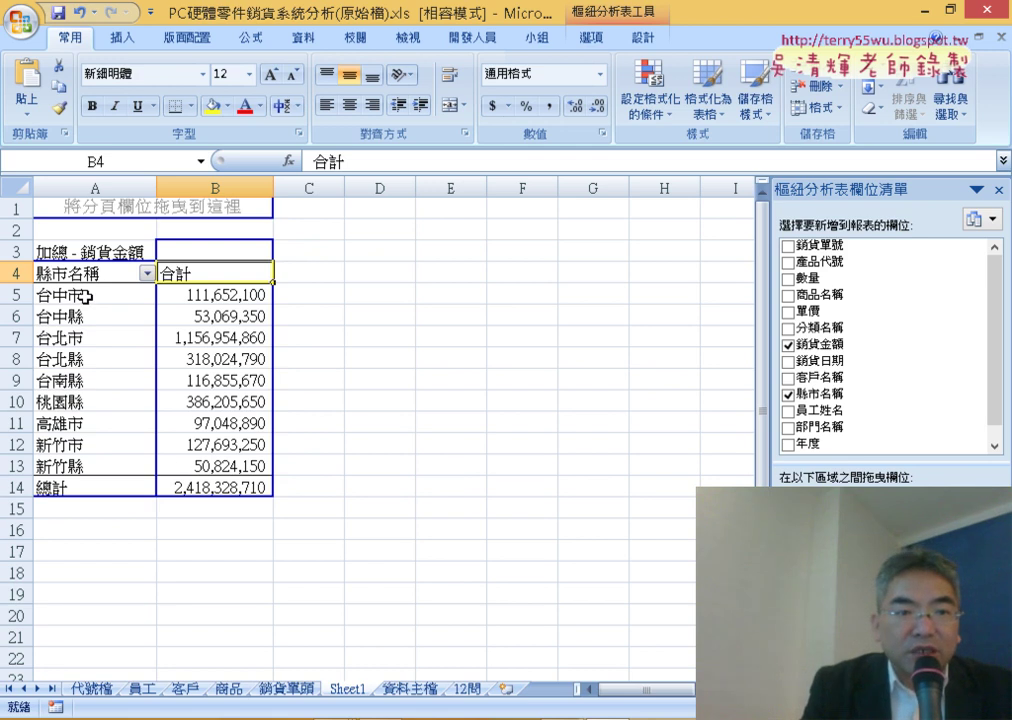
click(229, 300)
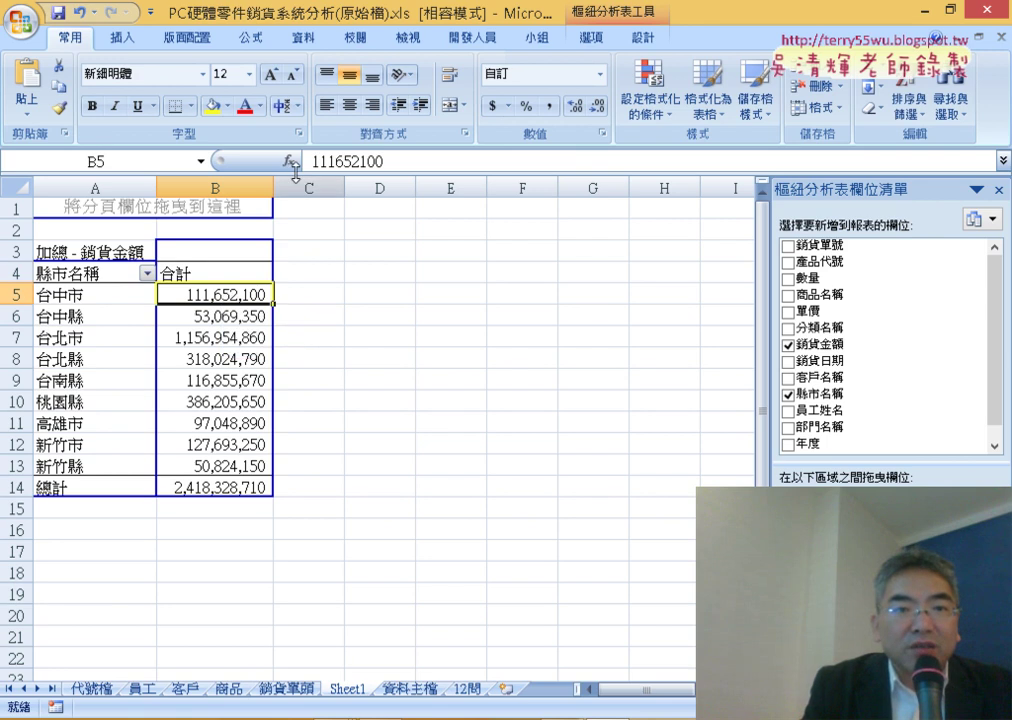
click(303, 37)
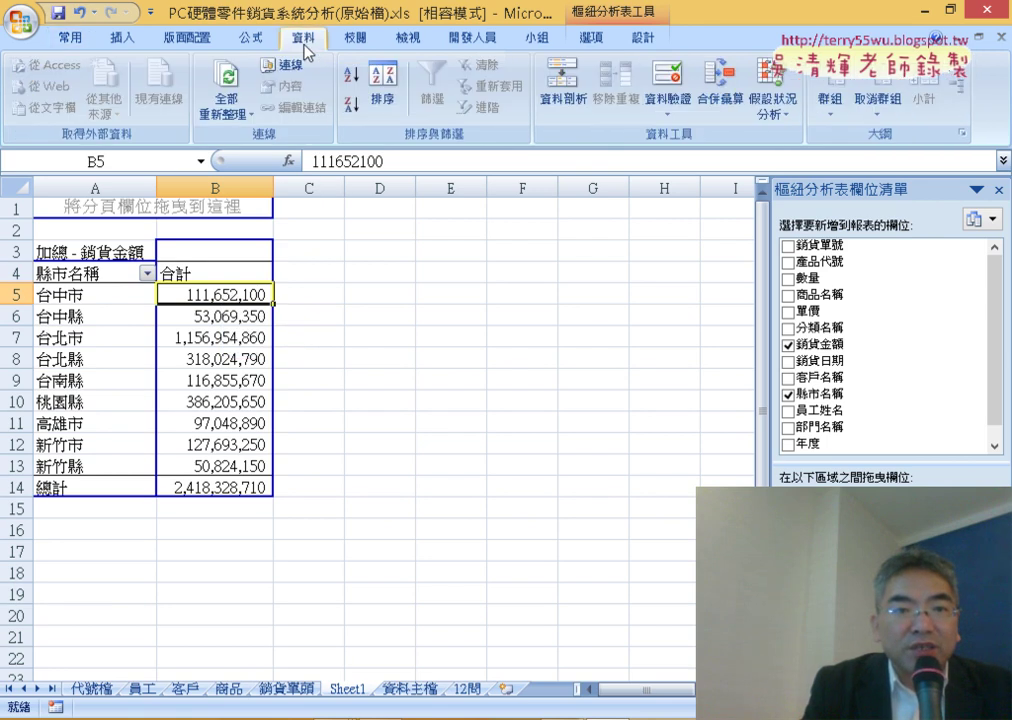
click(351, 104)
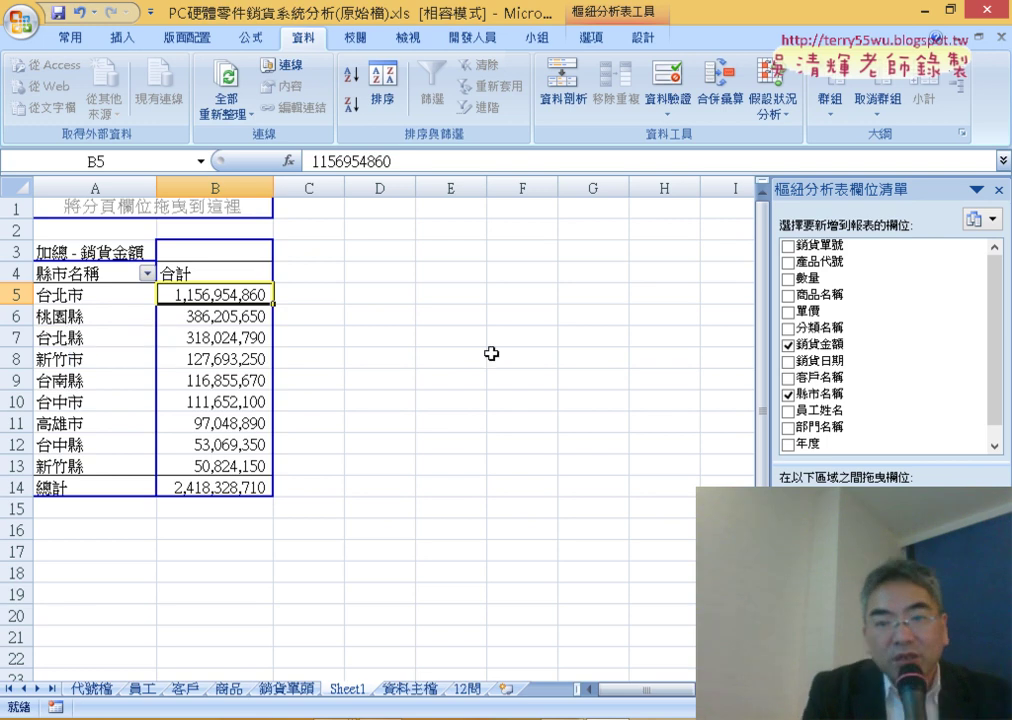
click(861, 431)
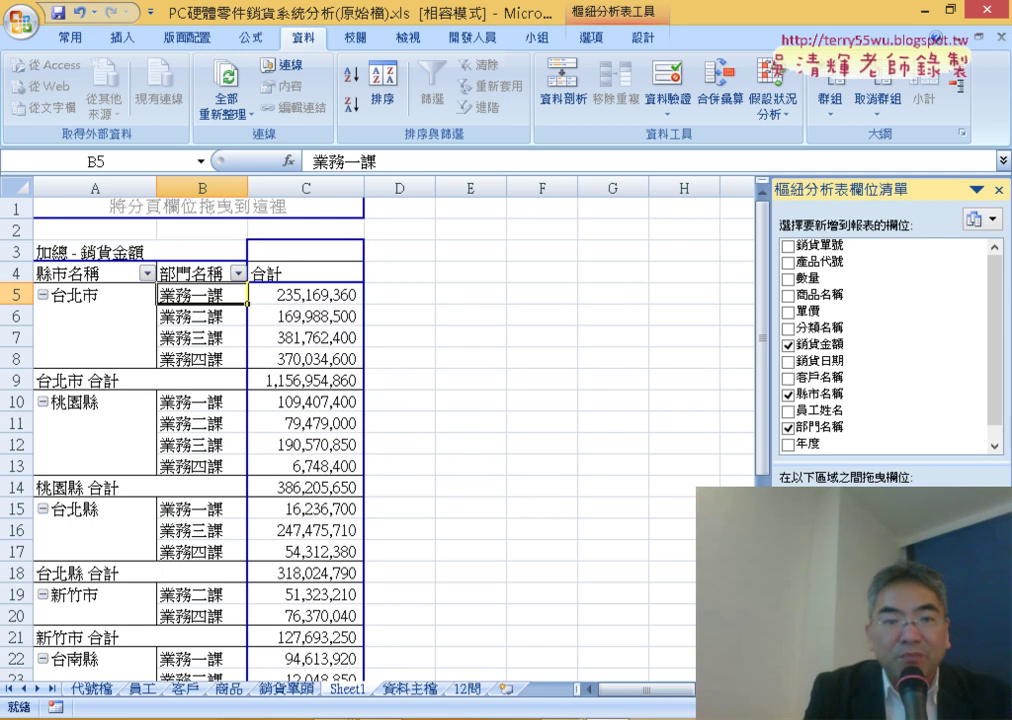
Step: Try 部門名稱 as column labels and undo it, then add 分類名稱 as the outermost row field
drag(190, 272, 300, 250)
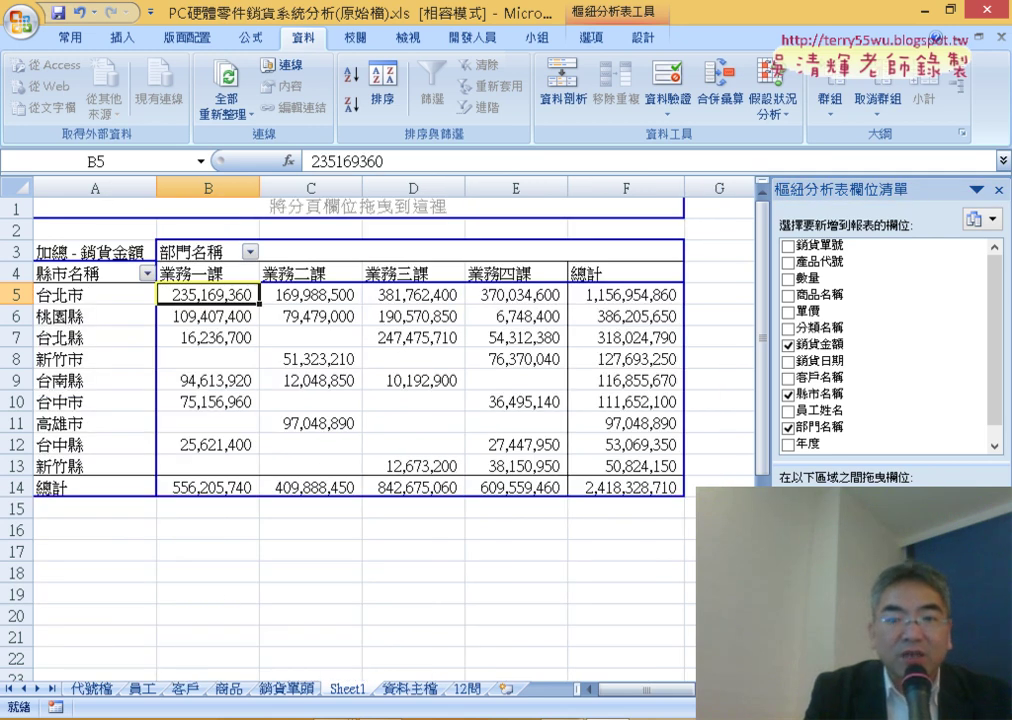
key(ctrl+z)
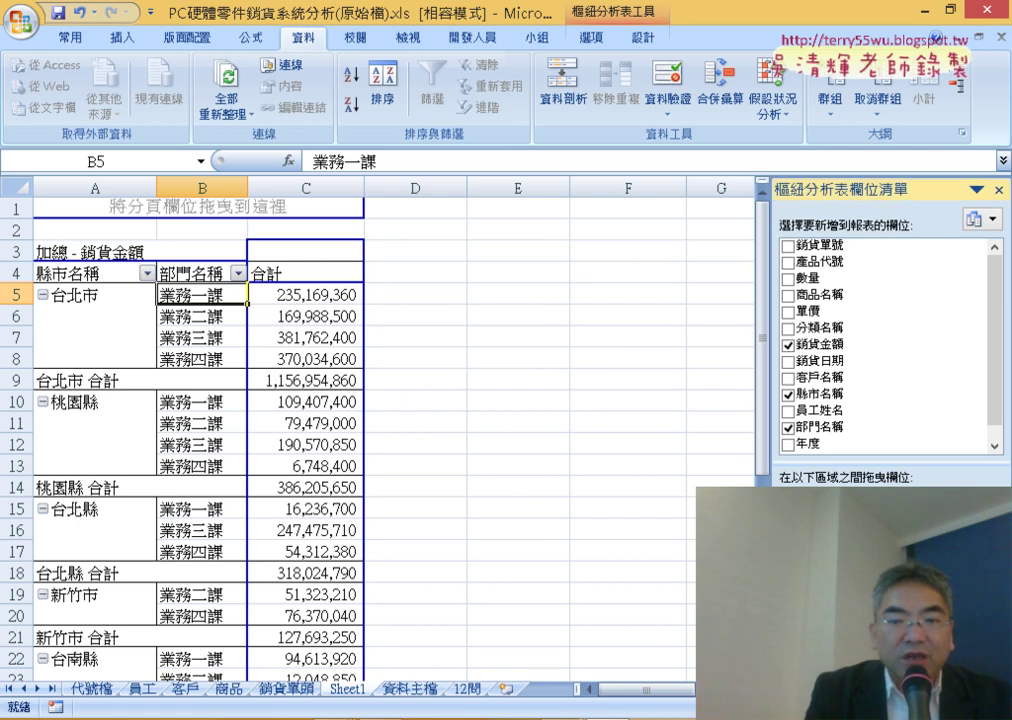
drag(190, 273, 305, 250)
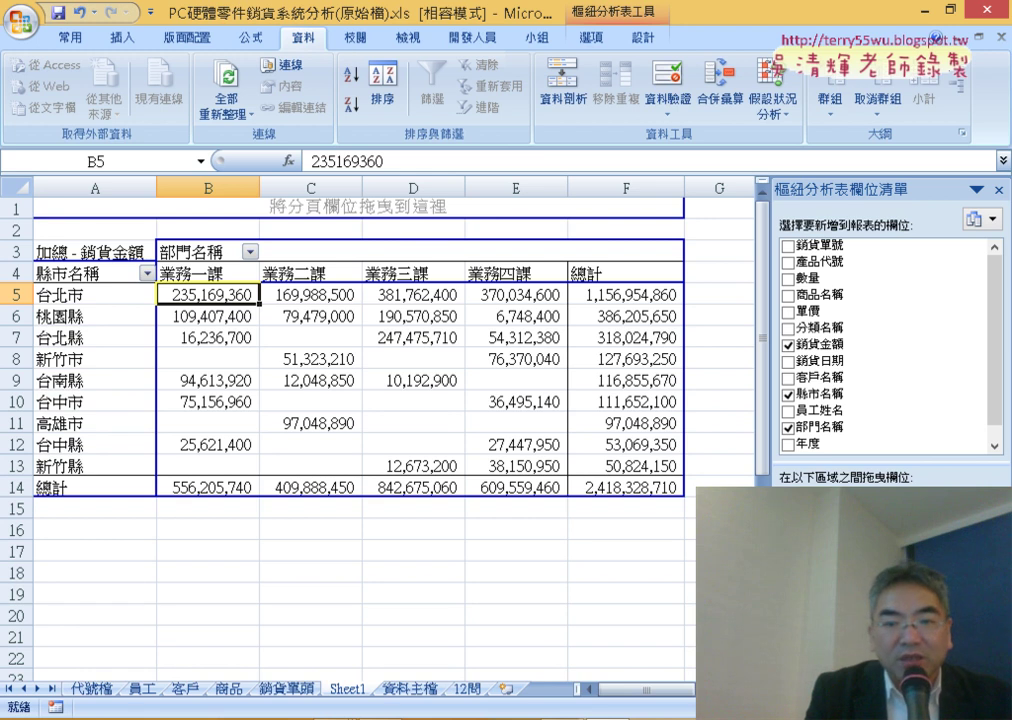
key(ctrl+z)
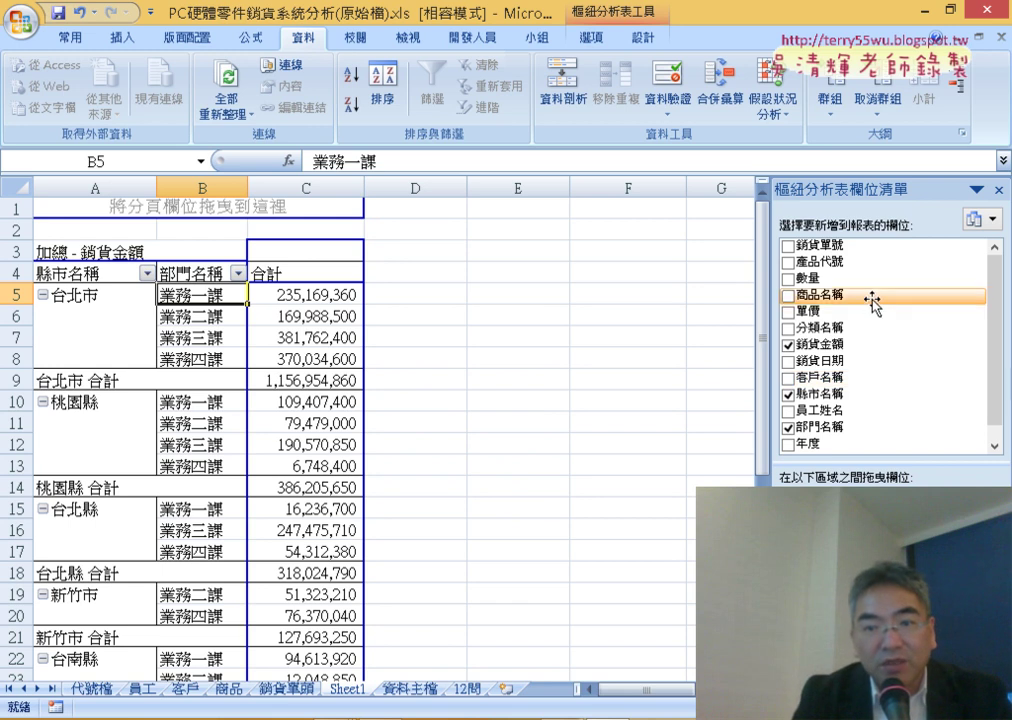
drag(843, 336, 840, 540)
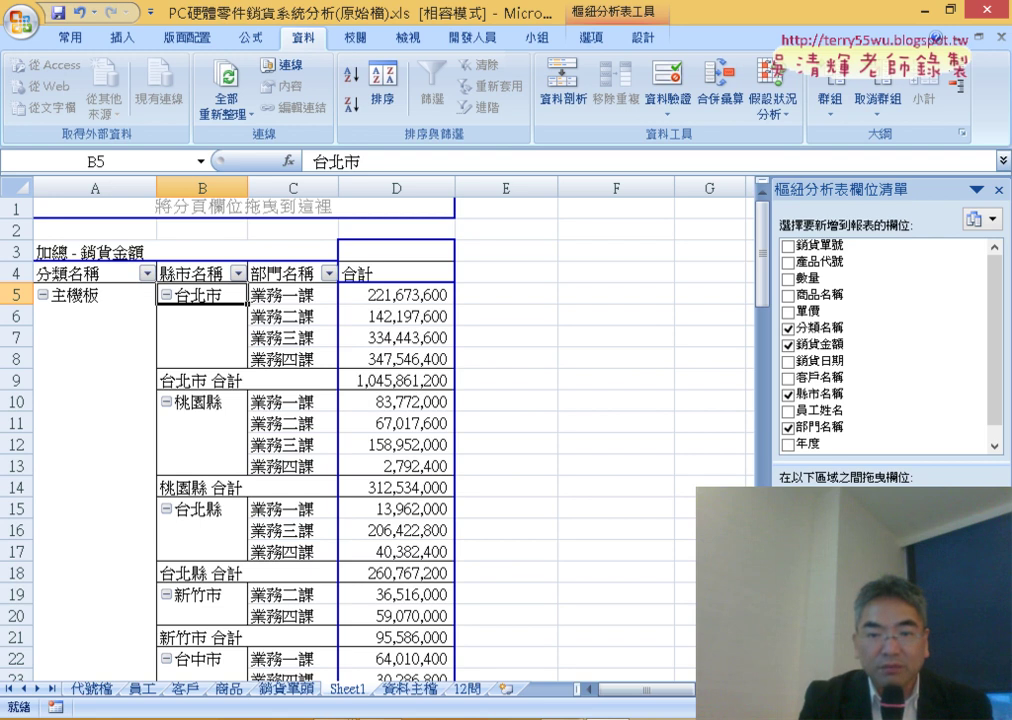
drag(297, 273, 396, 251)
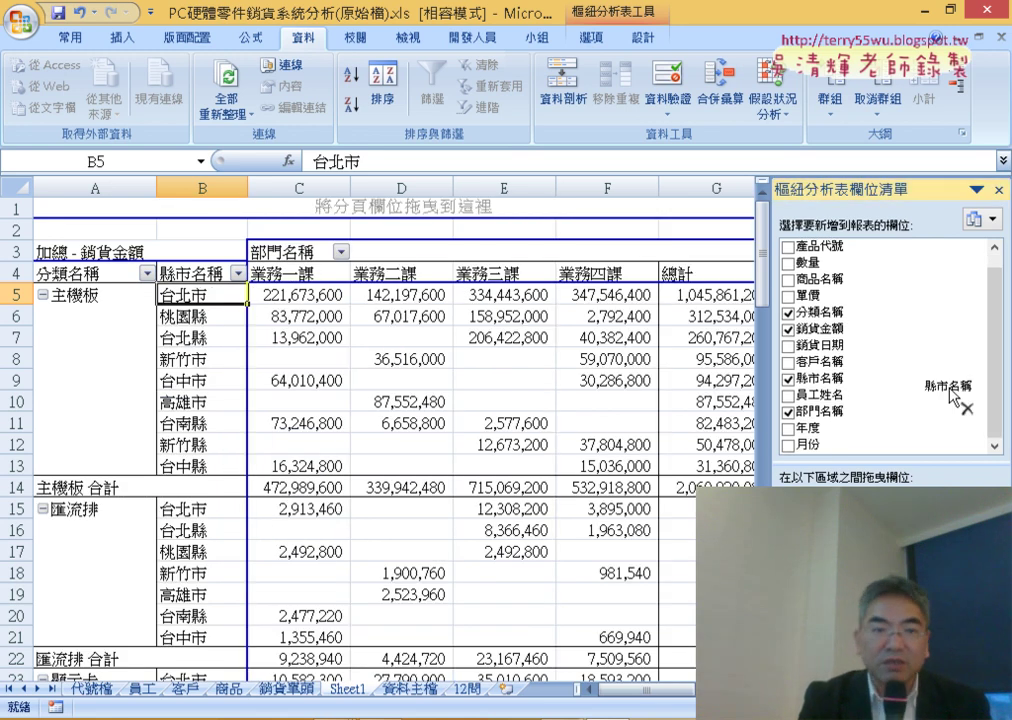
drag(830, 640, 917, 415)
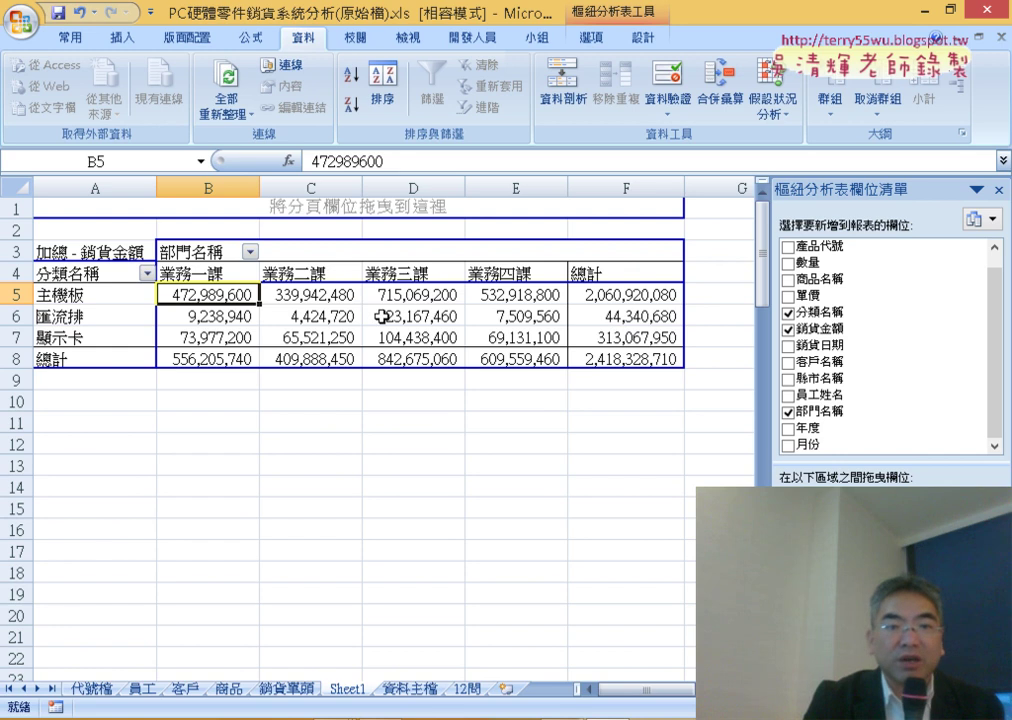
mouse_move(400, 296)
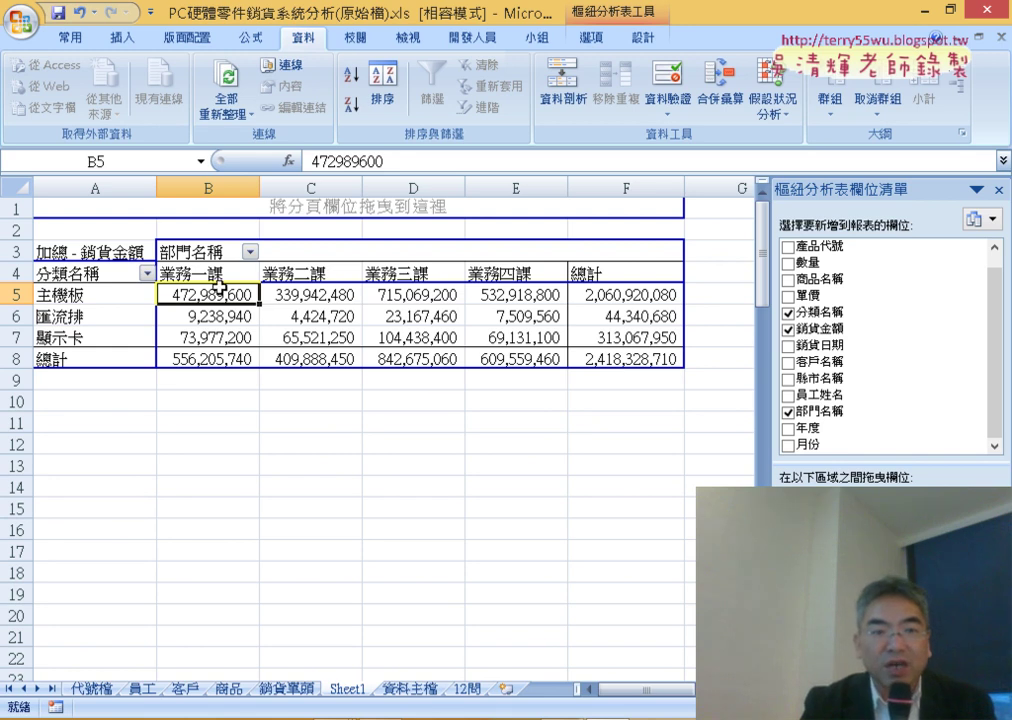
drag(219, 287, 634, 360)
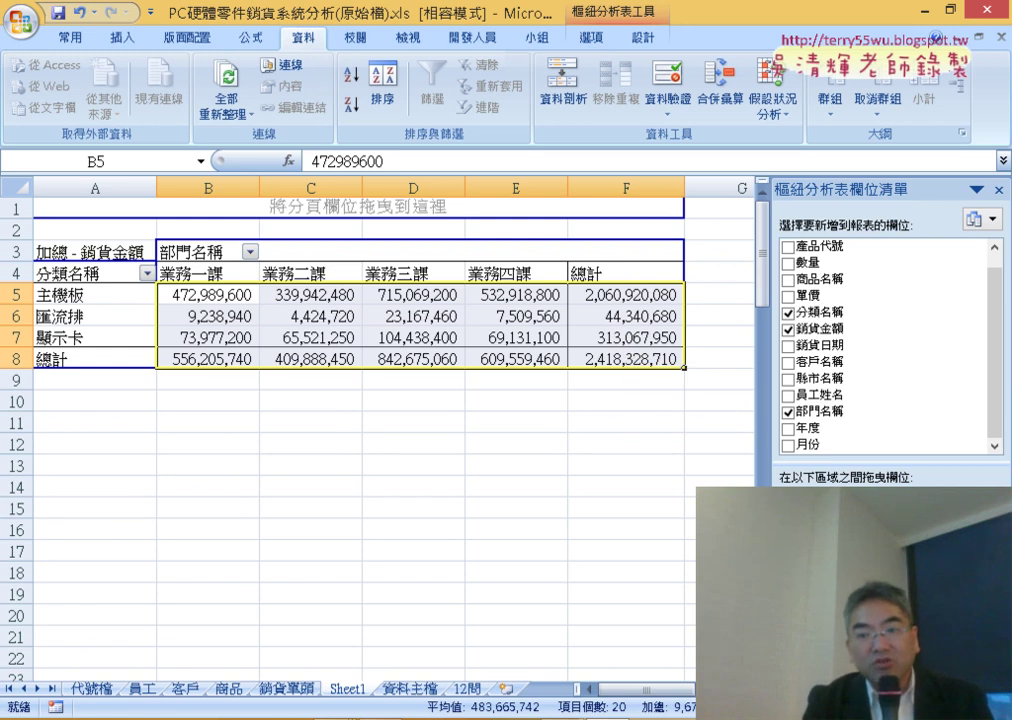
Step: Change the 銷貨金額 value field summary from Sum to Count
click(866, 598)
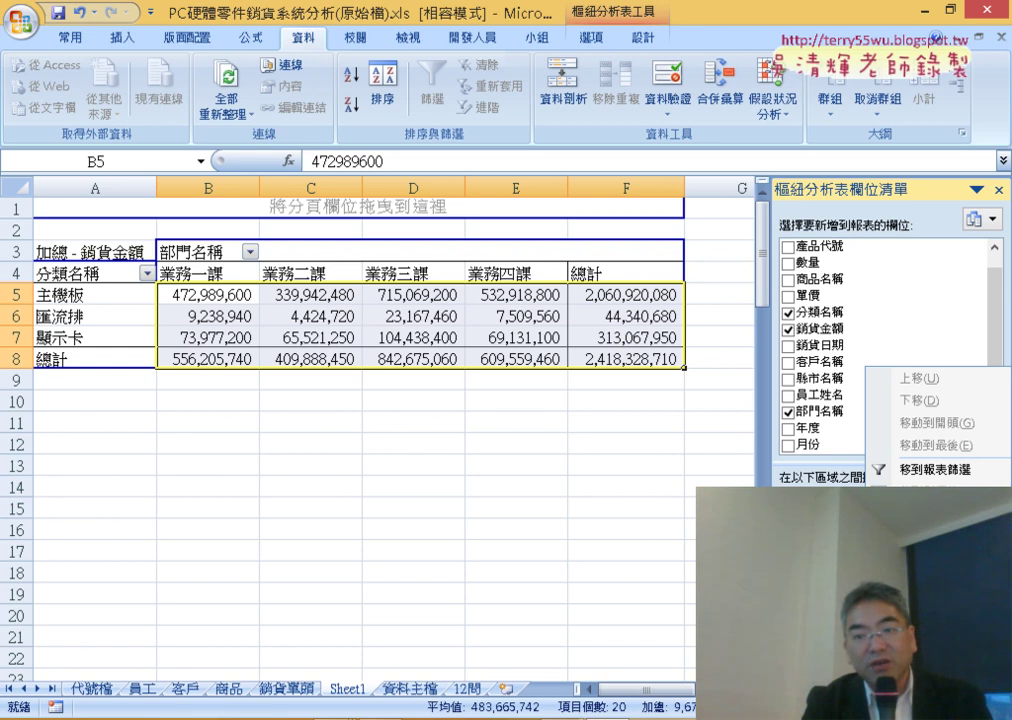
click(930, 585)
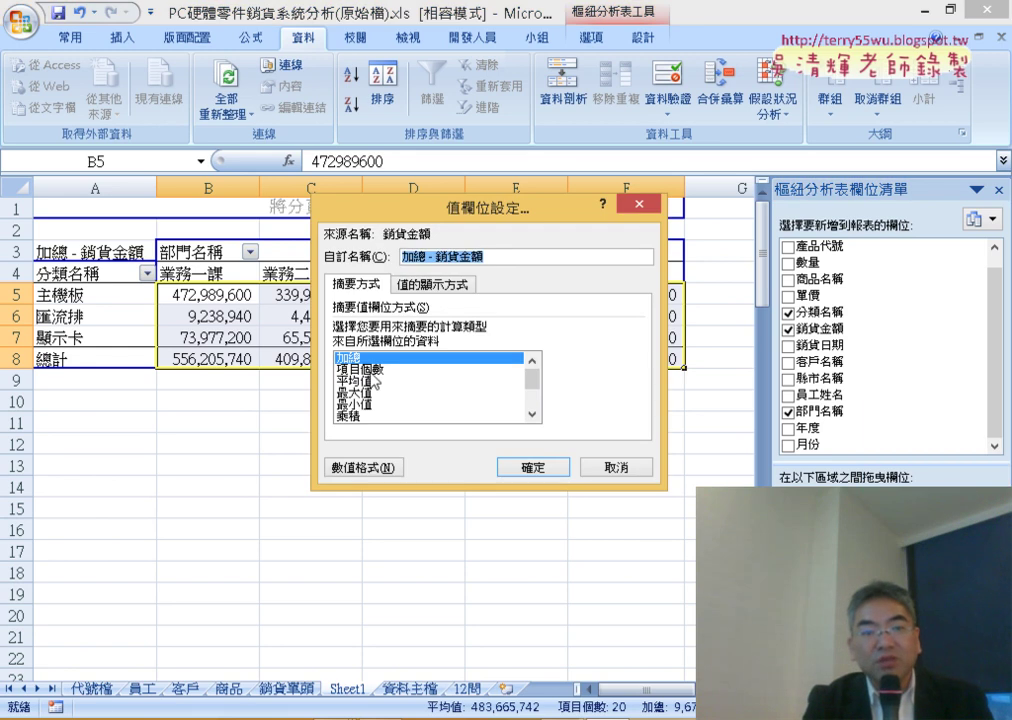
click(372, 372)
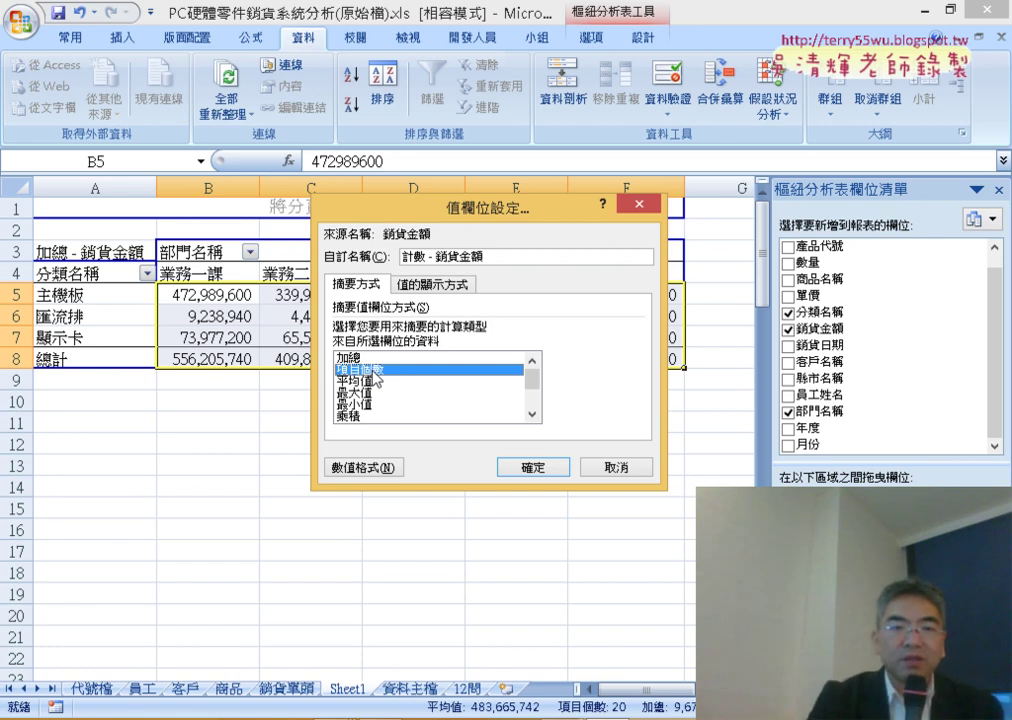
click(537, 468)
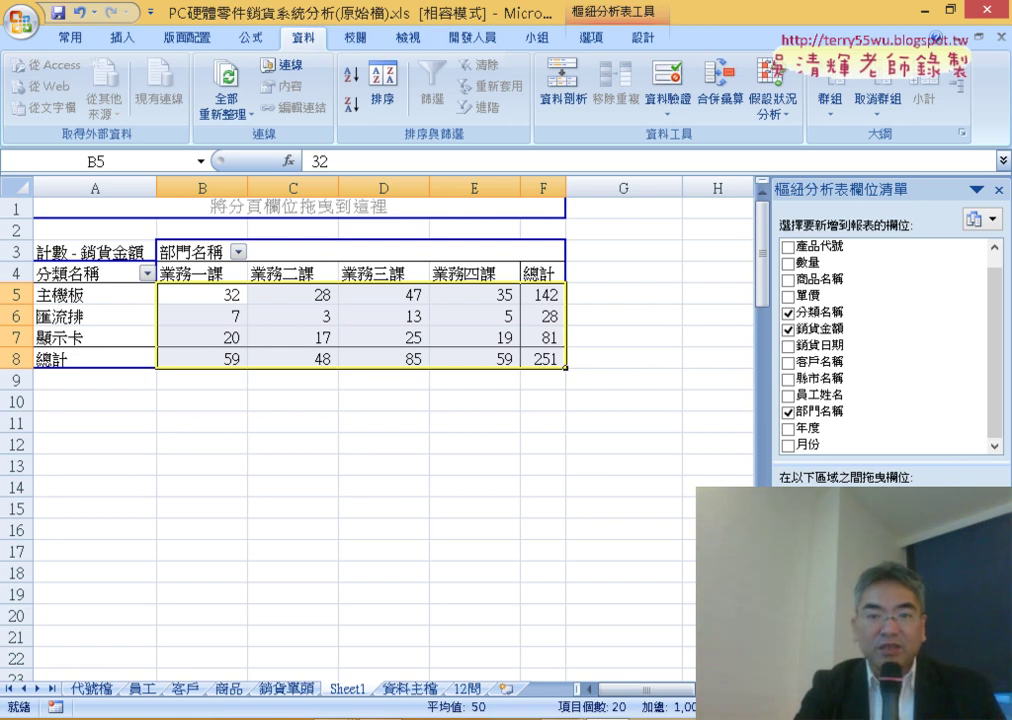
Step: Remove the 部門名稱 field from the pivot layout
drag(190, 251, 877, 354)
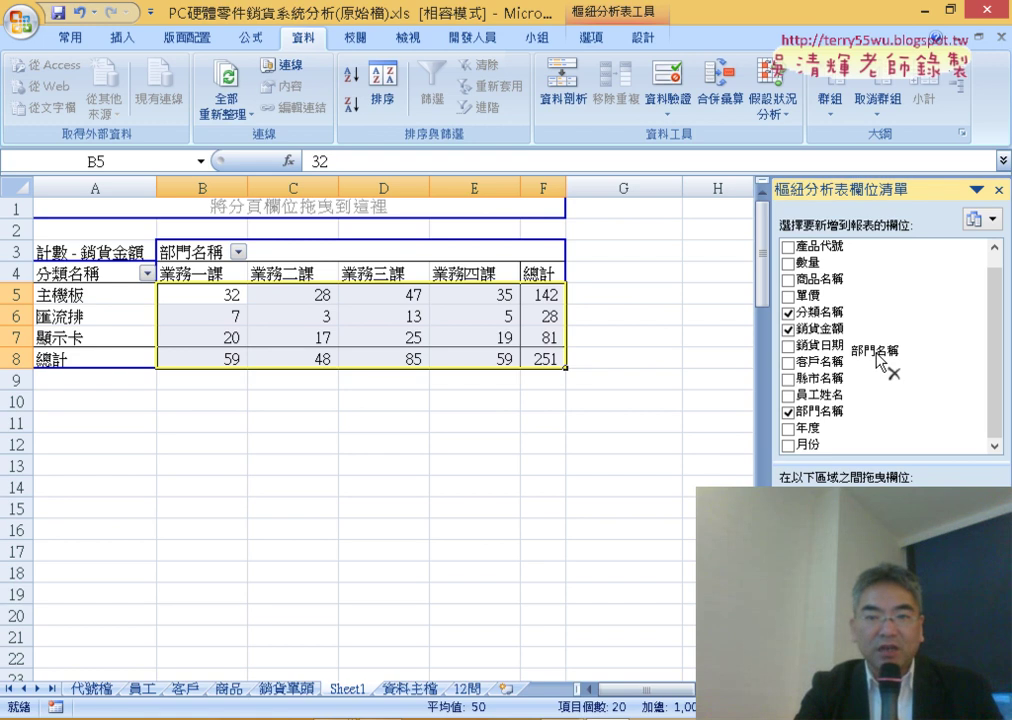
drag(877, 354, 876, 354)
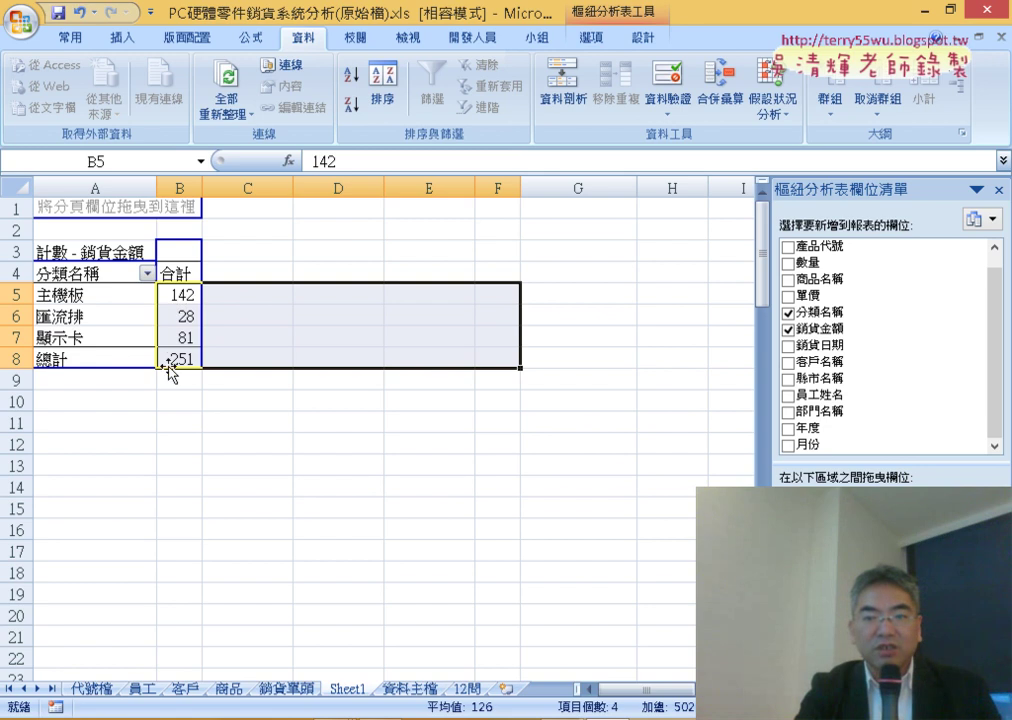
click(880, 590)
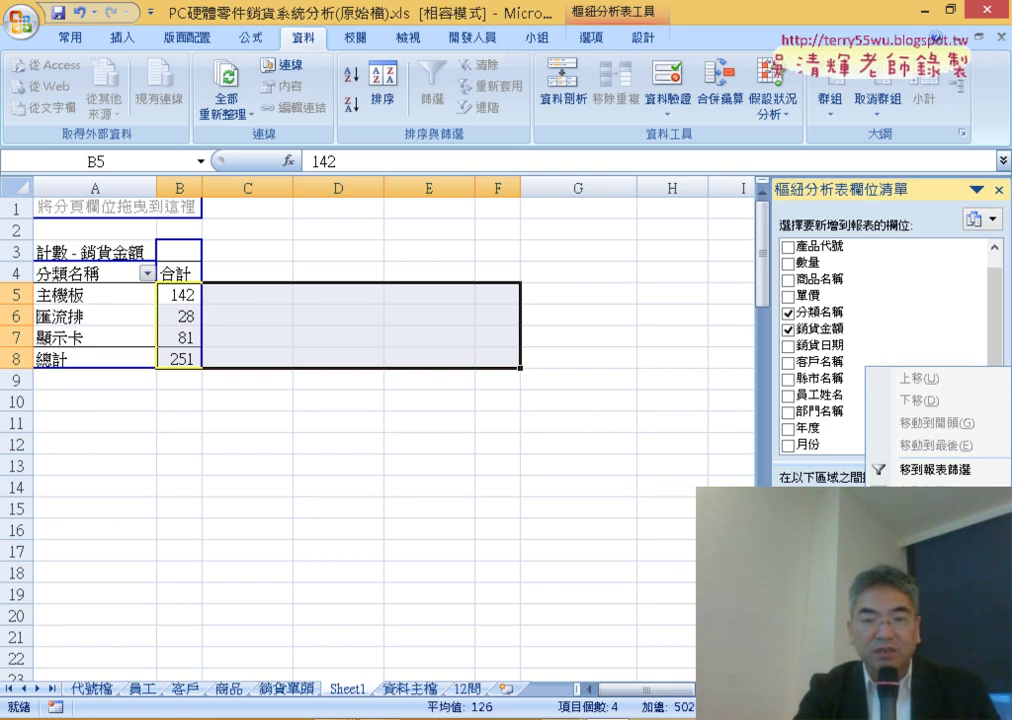
Step: Switch the 銷貨金額 value field summary back to Sum
click(910, 577)
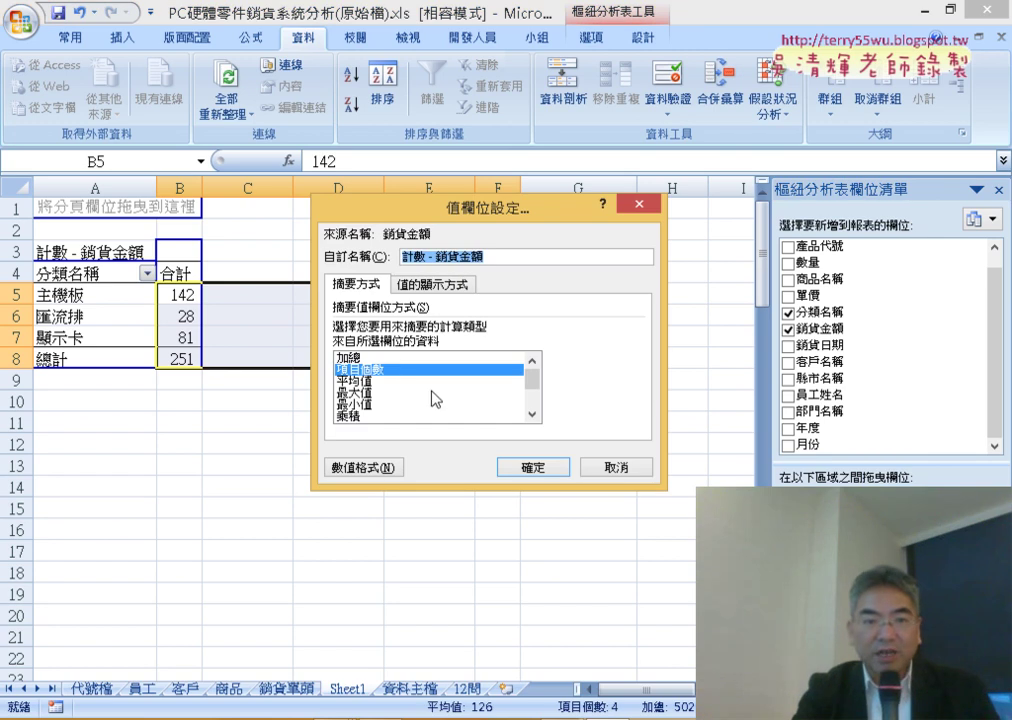
click(386, 358)
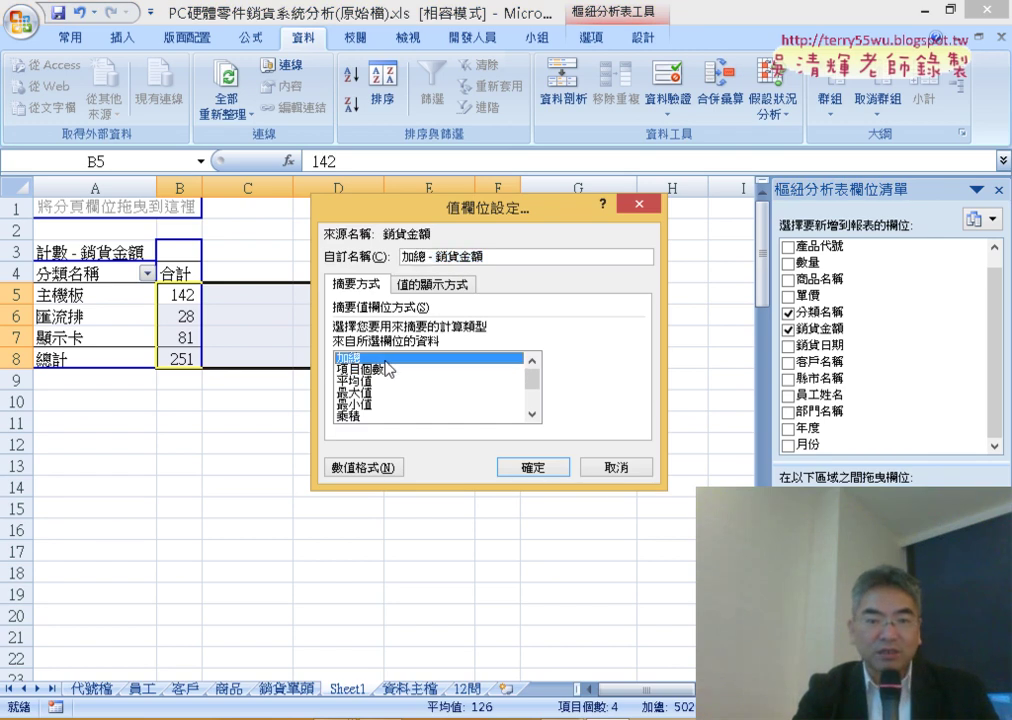
click(537, 469)
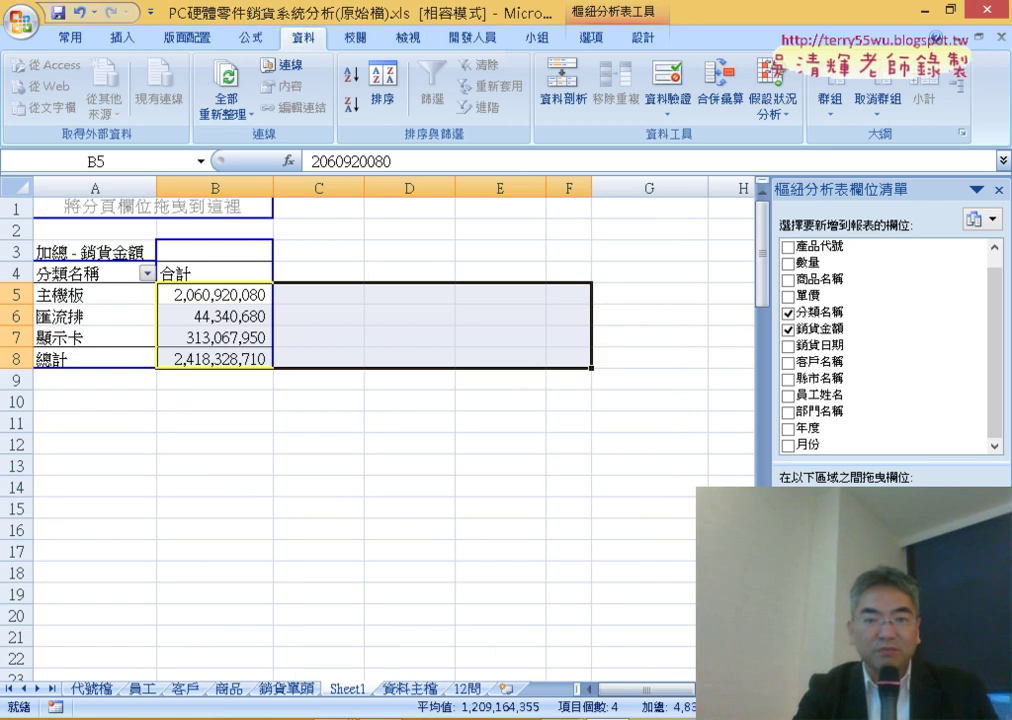
Step: Show values as % of grand total (總和的百分比): 主機板 85.22%, 顯示卡 12.95%
click(880, 640)
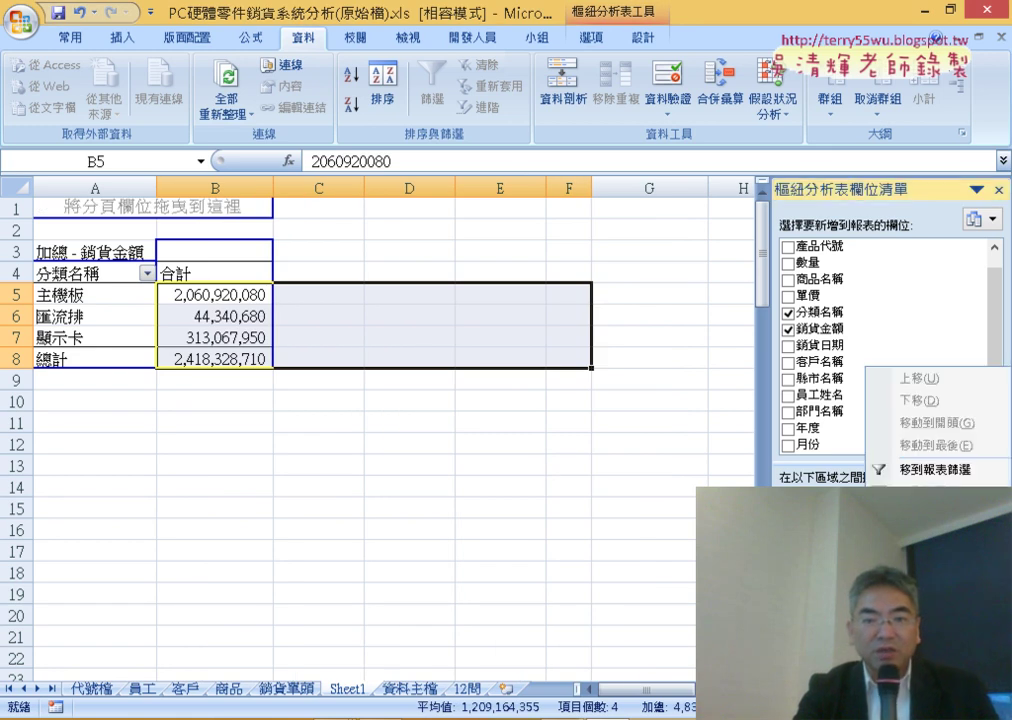
click(920, 590)
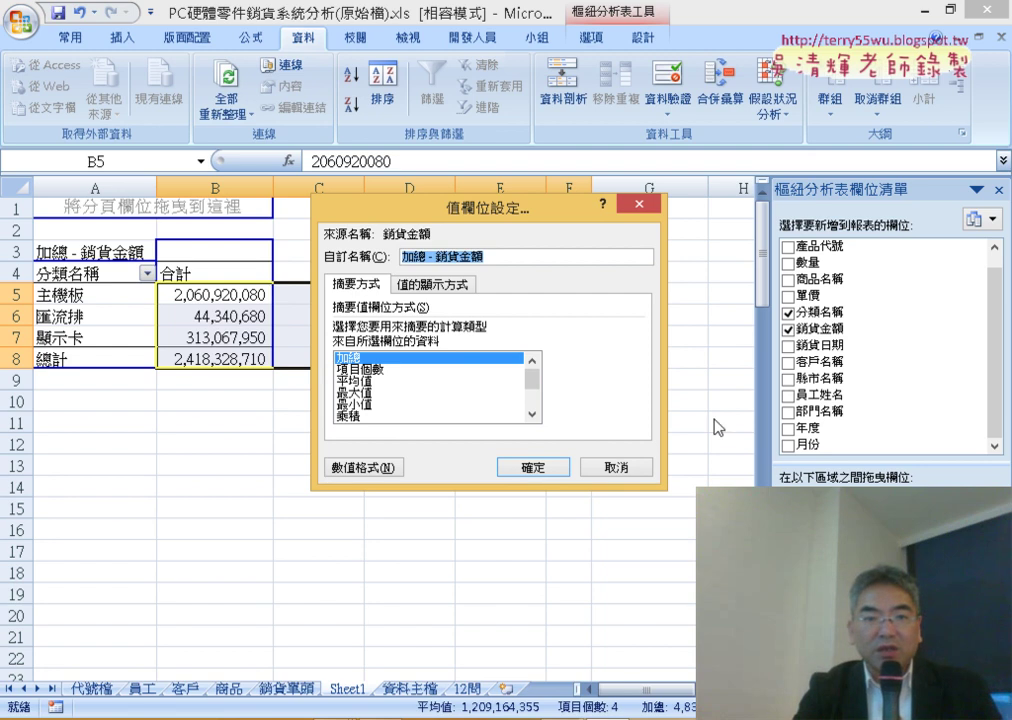
click(437, 285)
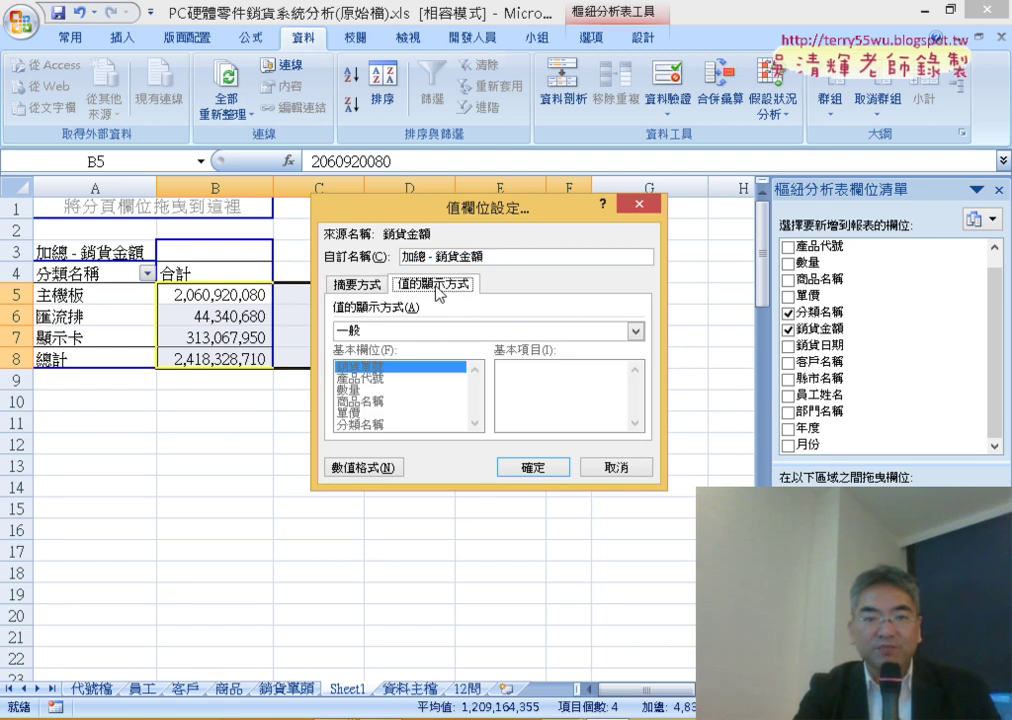
click(458, 331)
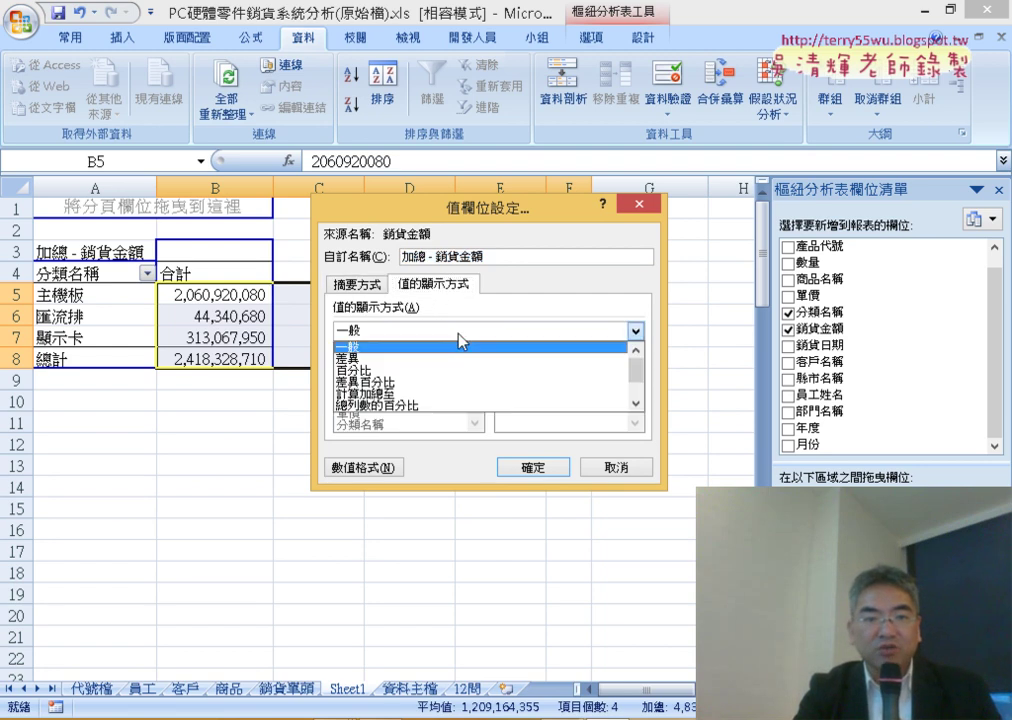
click(627, 404)
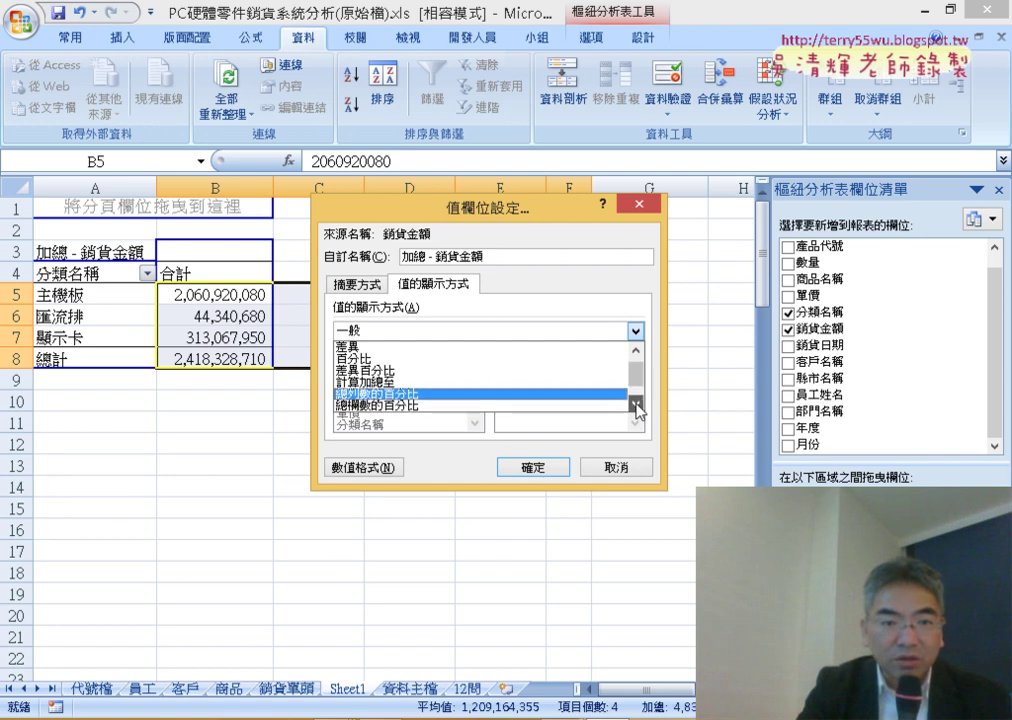
click(627, 404)
click(627, 404)
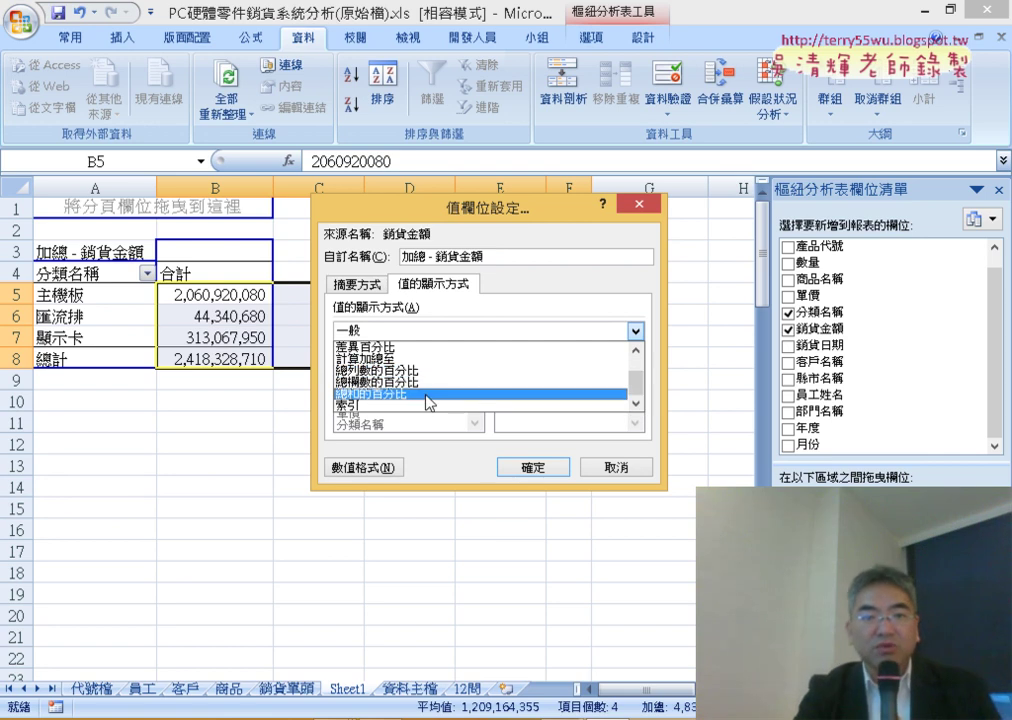
click(426, 396)
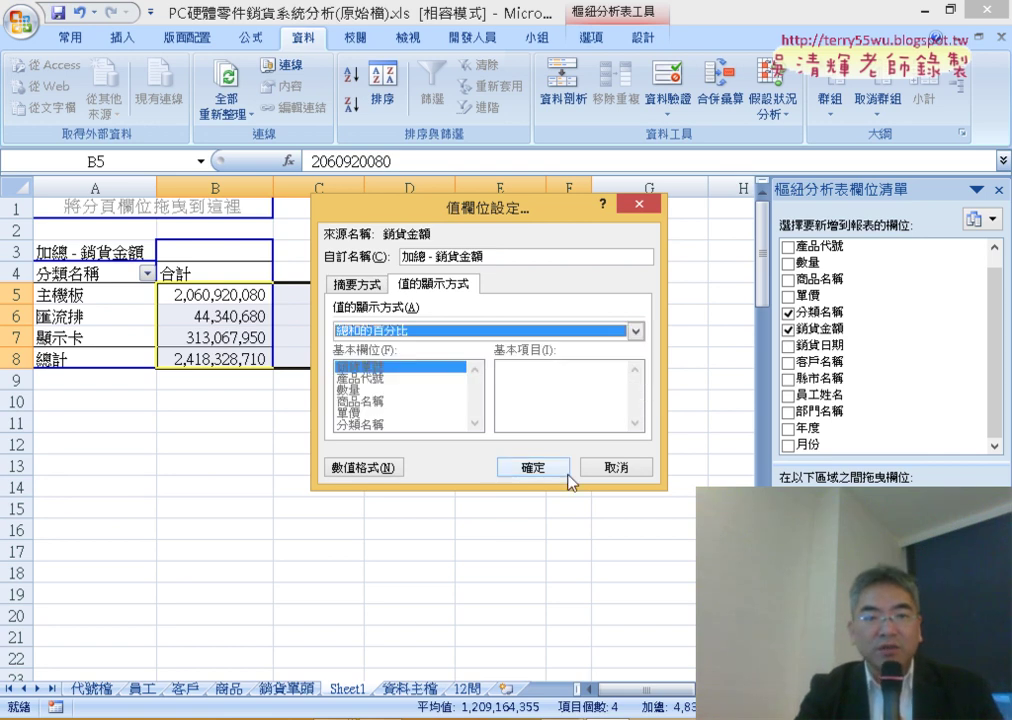
click(533, 466)
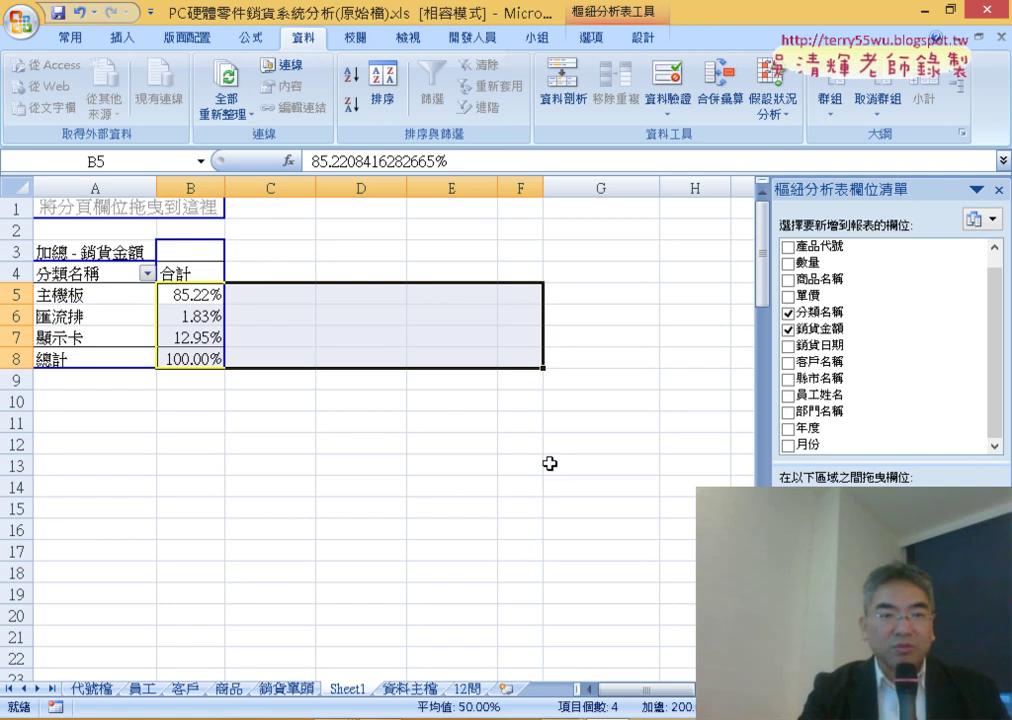
Step: Select empty cell E12 outside the pivot so the field list closes
click(476, 447)
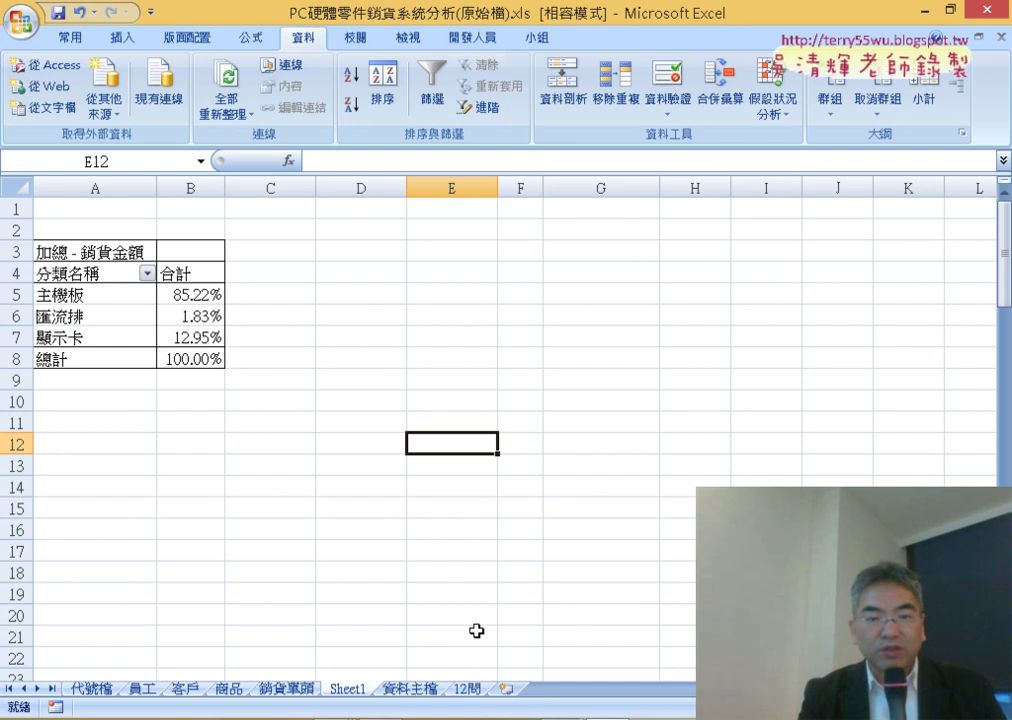
Step: On the 資料主檔 sheet, scroll right and inspect the year formula in cell M2
click(418, 690)
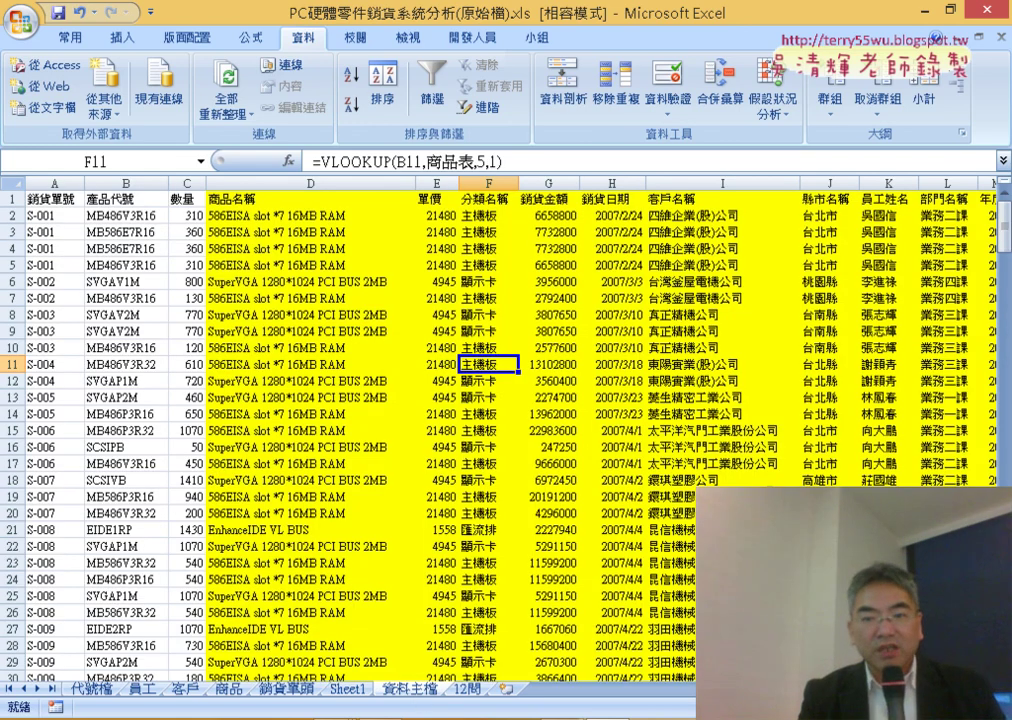
scroll(690, 295, right, 2)
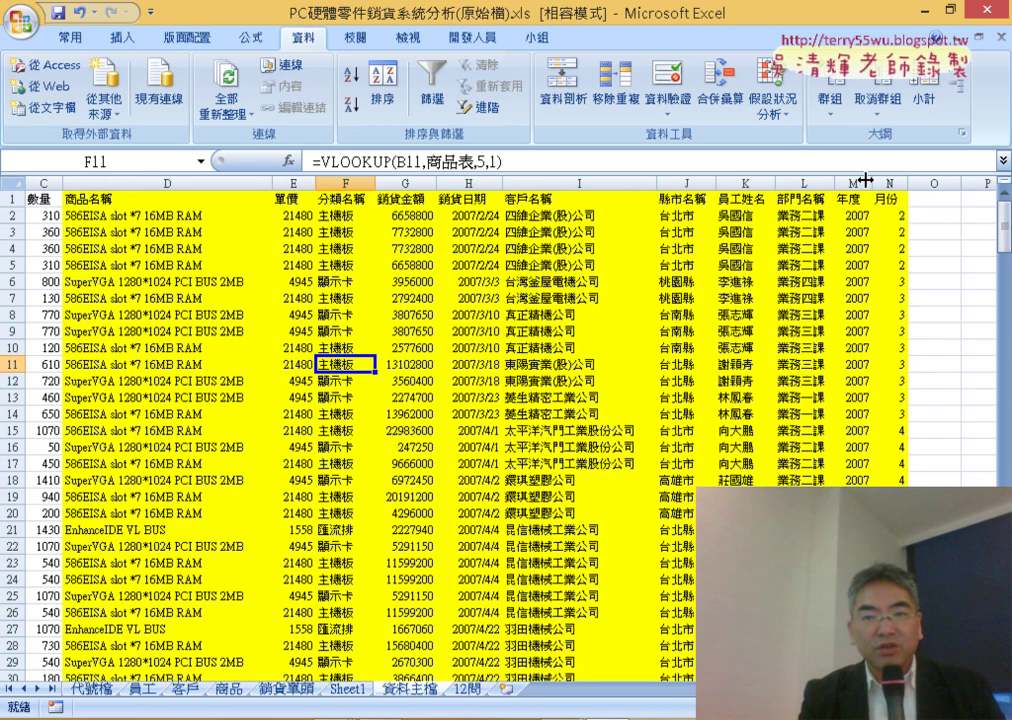
drag(852, 183, 880, 187)
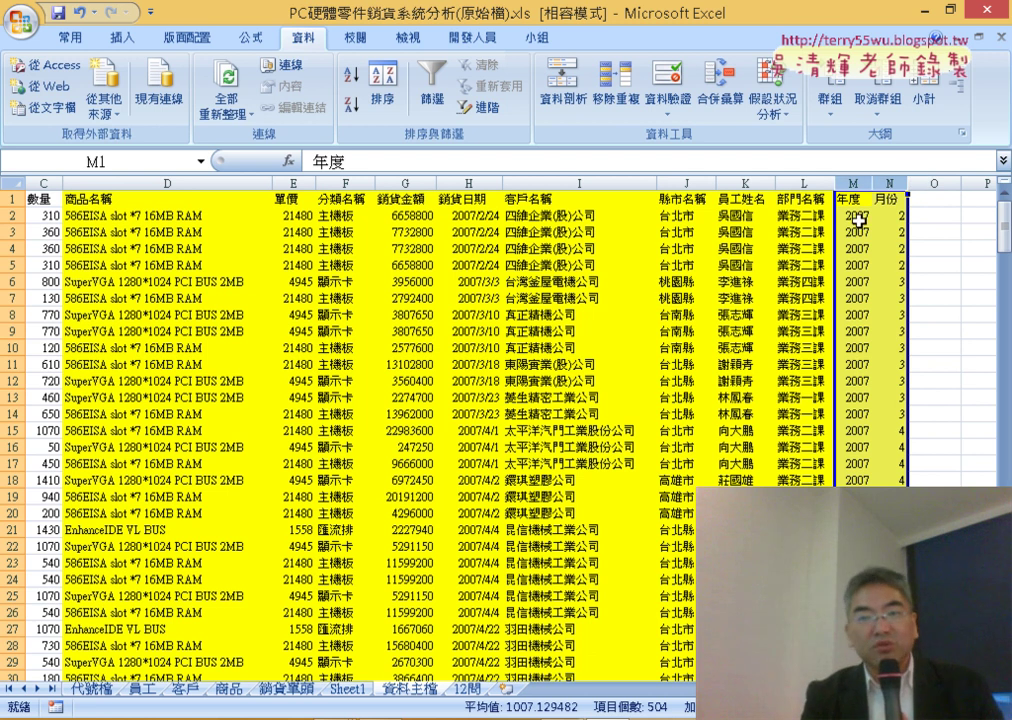
click(856, 218)
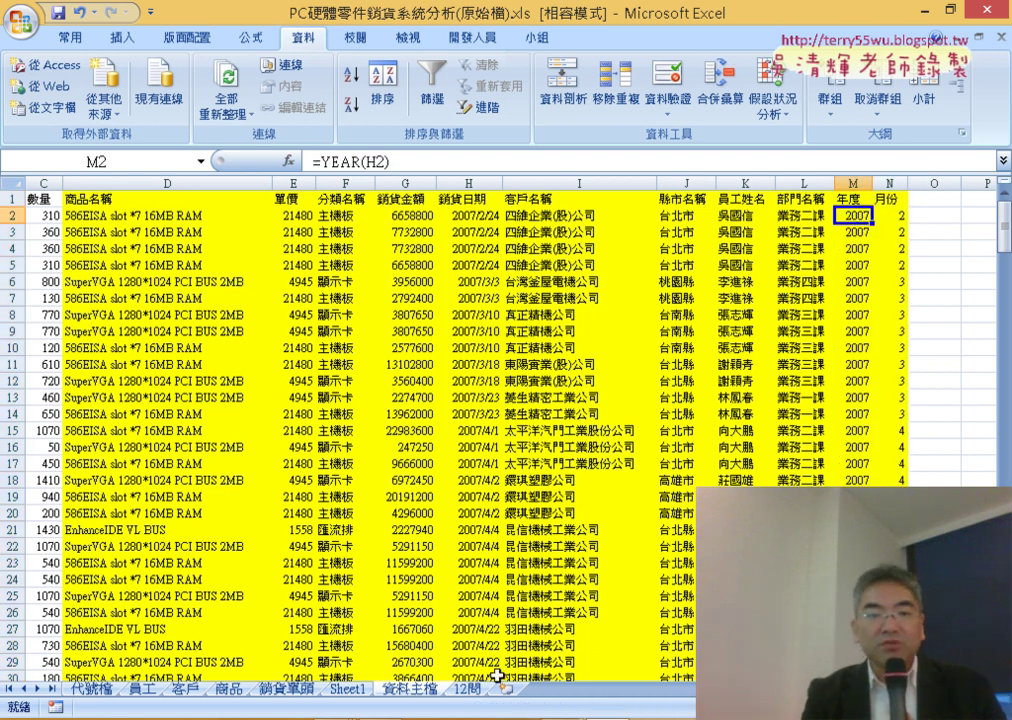
Step: Return to Sheet1 and select the pivot's row labels to bring up the field list
click(468, 689)
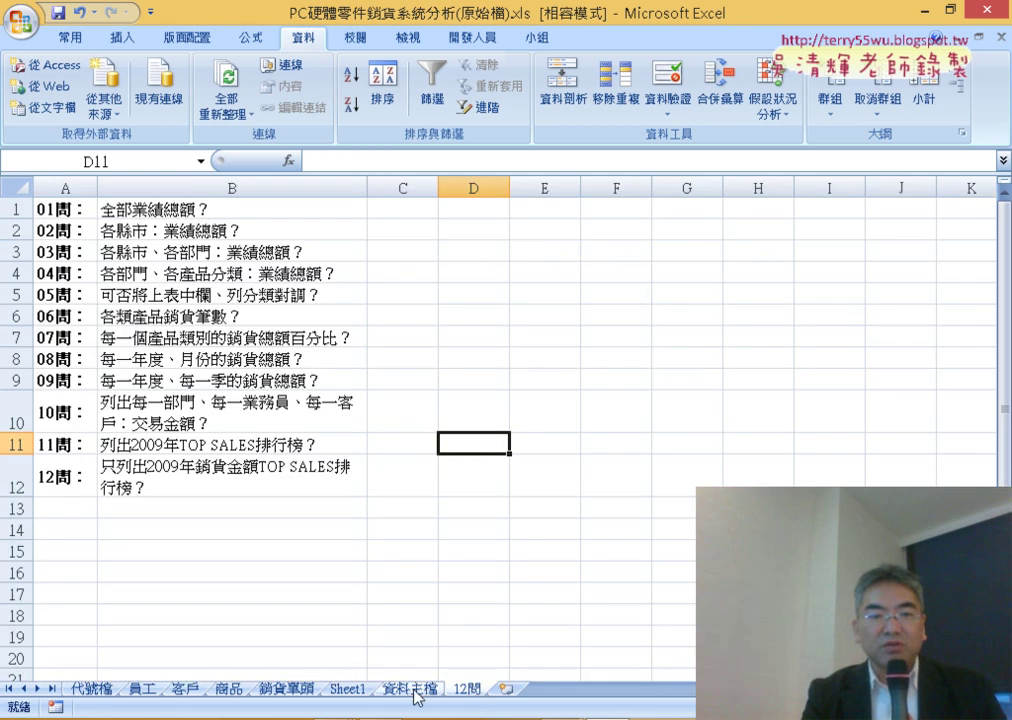
click(349, 689)
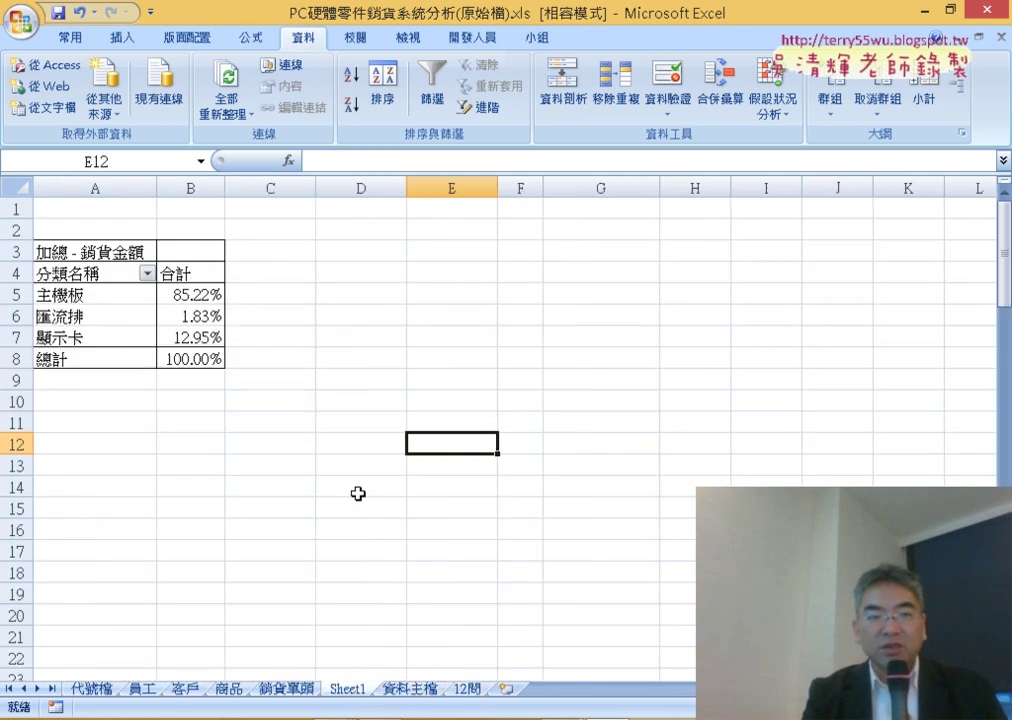
click(121, 300)
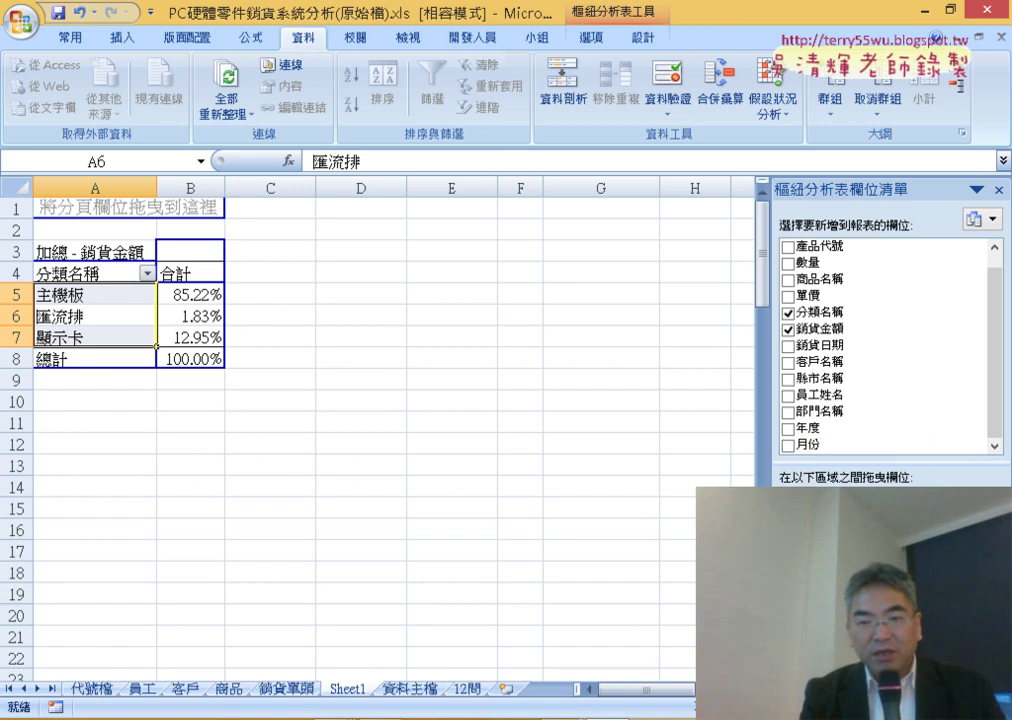
Step: Replace 分類名稱 with 月份 rows and 年度 columns (2007 34.02%, 2008 41.19%, 2009 24.79%)
drag(815, 600, 880, 425)
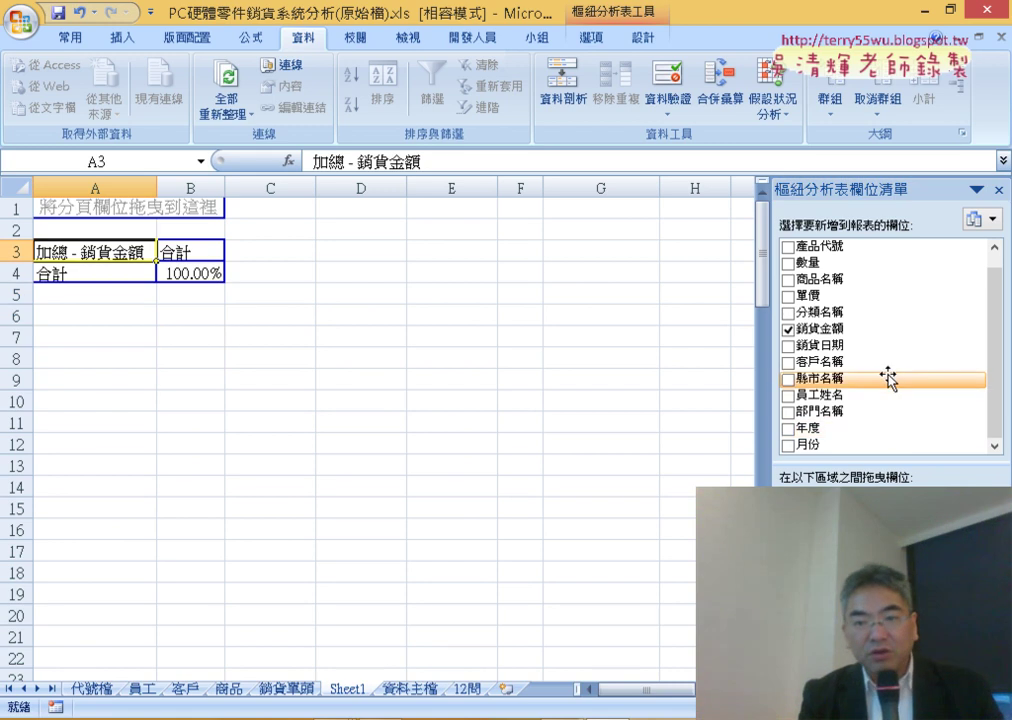
click(833, 452)
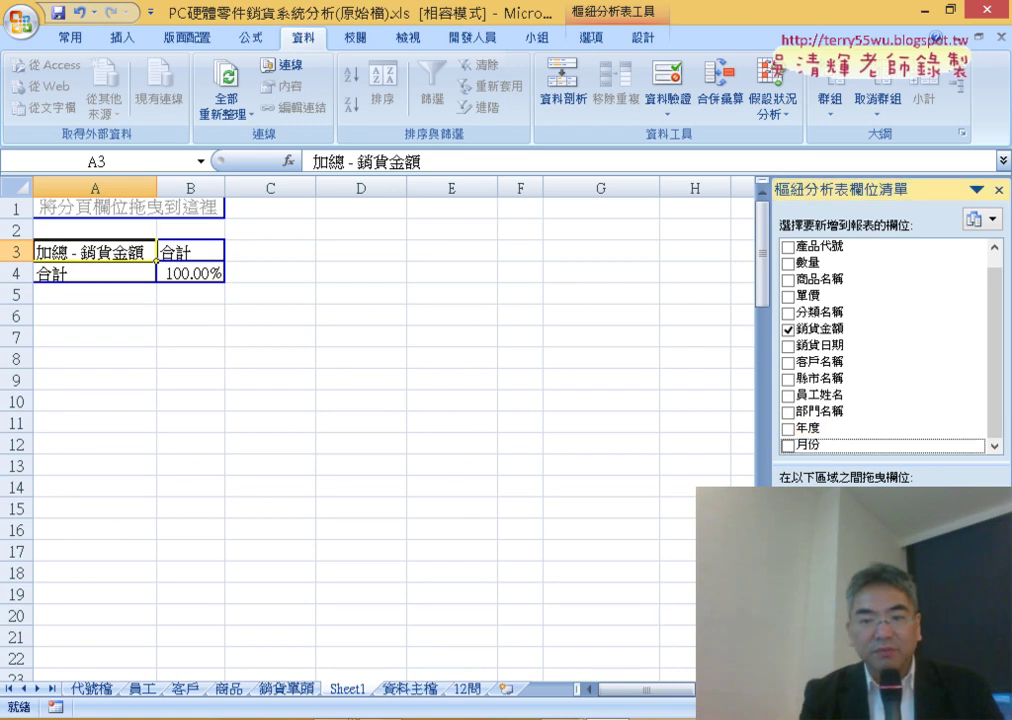
drag(833, 444, 830, 640)
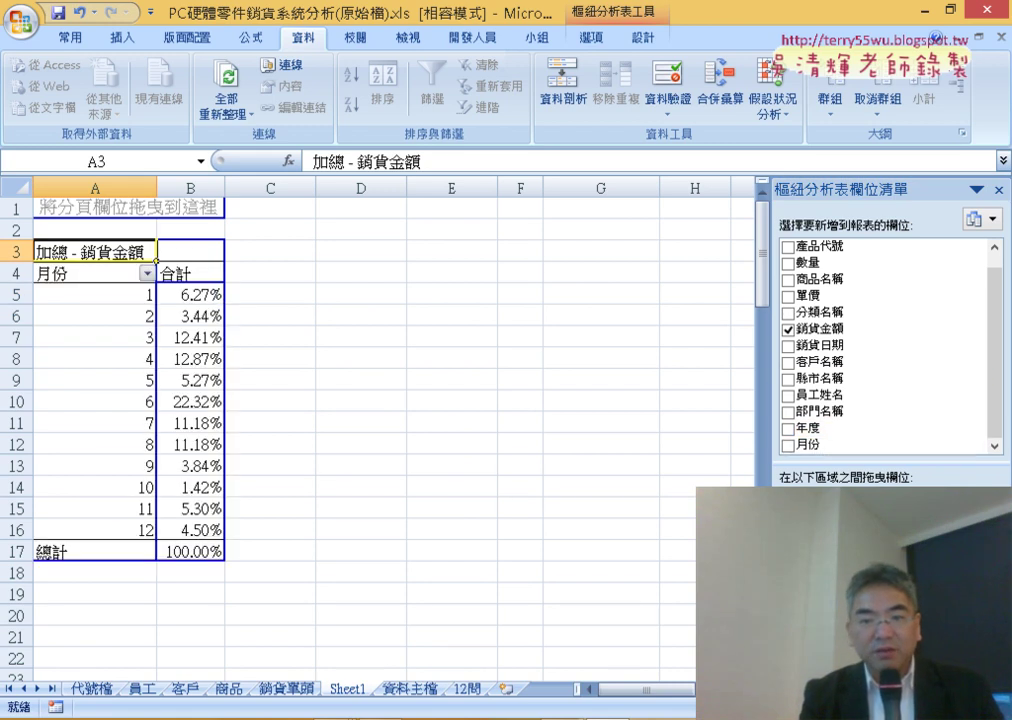
click(818, 428)
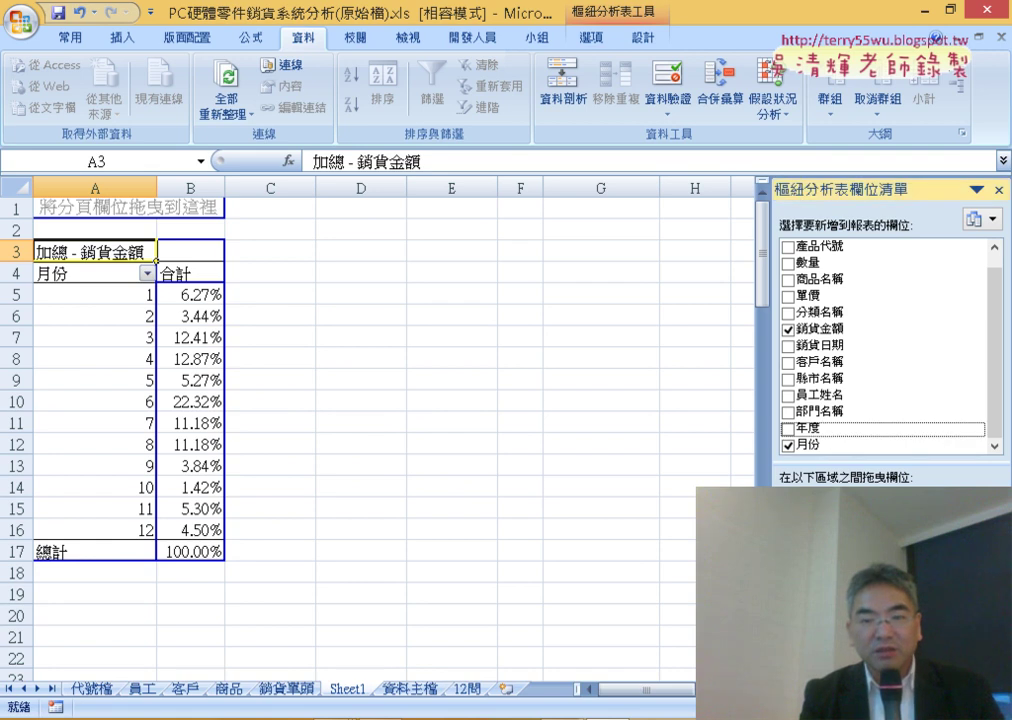
drag(818, 428, 930, 560)
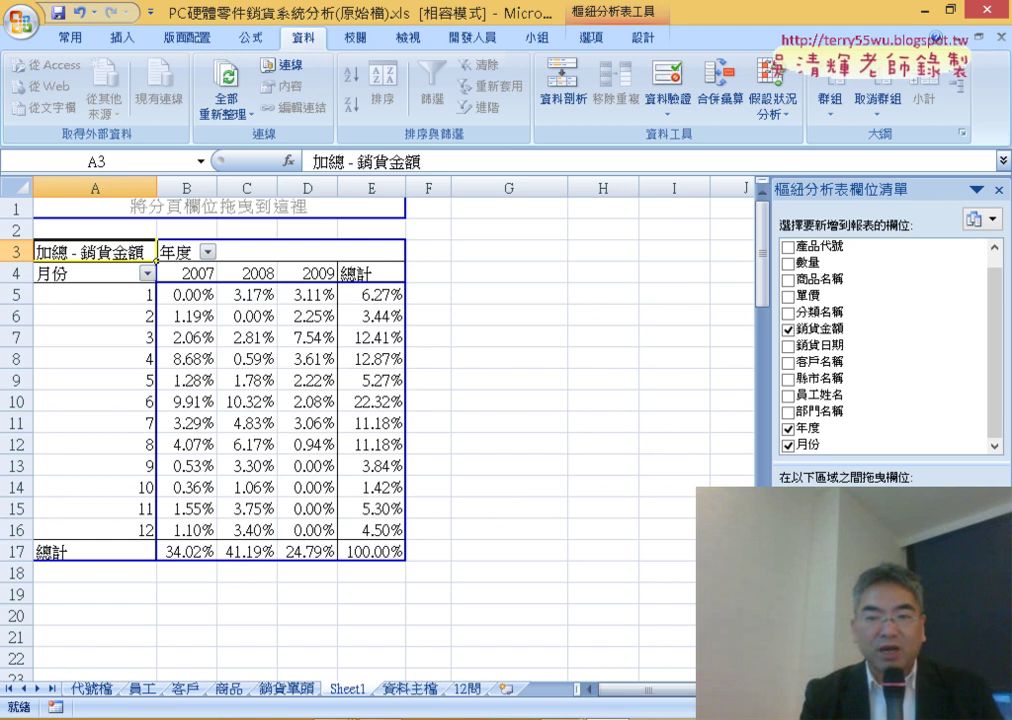
click(950, 610)
Step: Switch 加總 - 銷貨金額 from percentage of grand total to Normal (一般), showing summed sales amounts
click(930, 585)
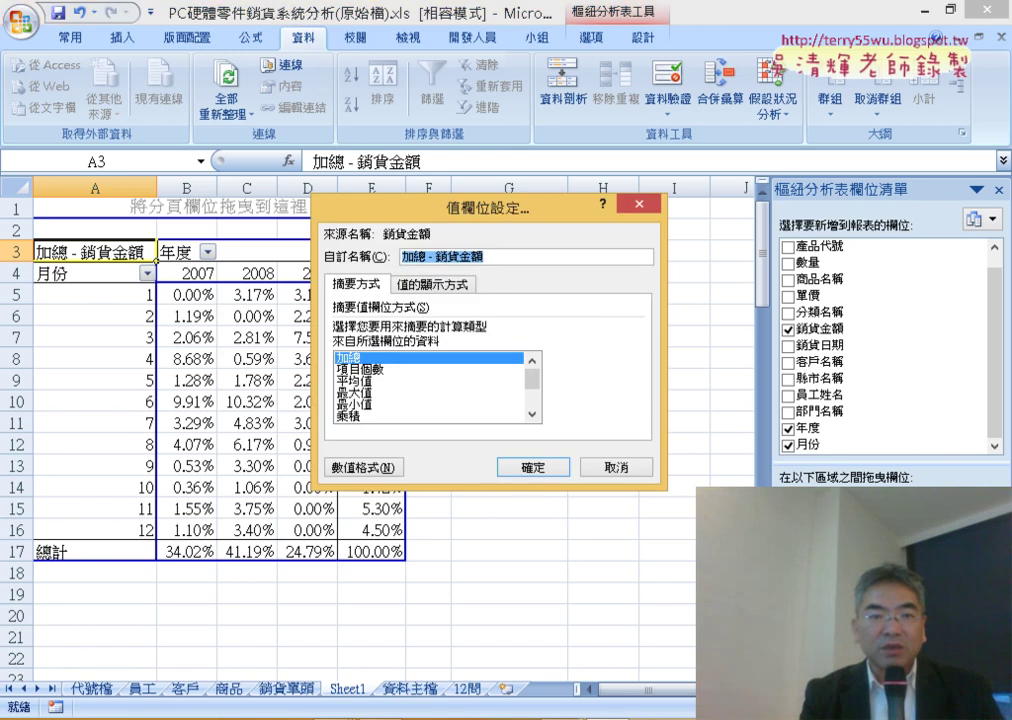
click(446, 284)
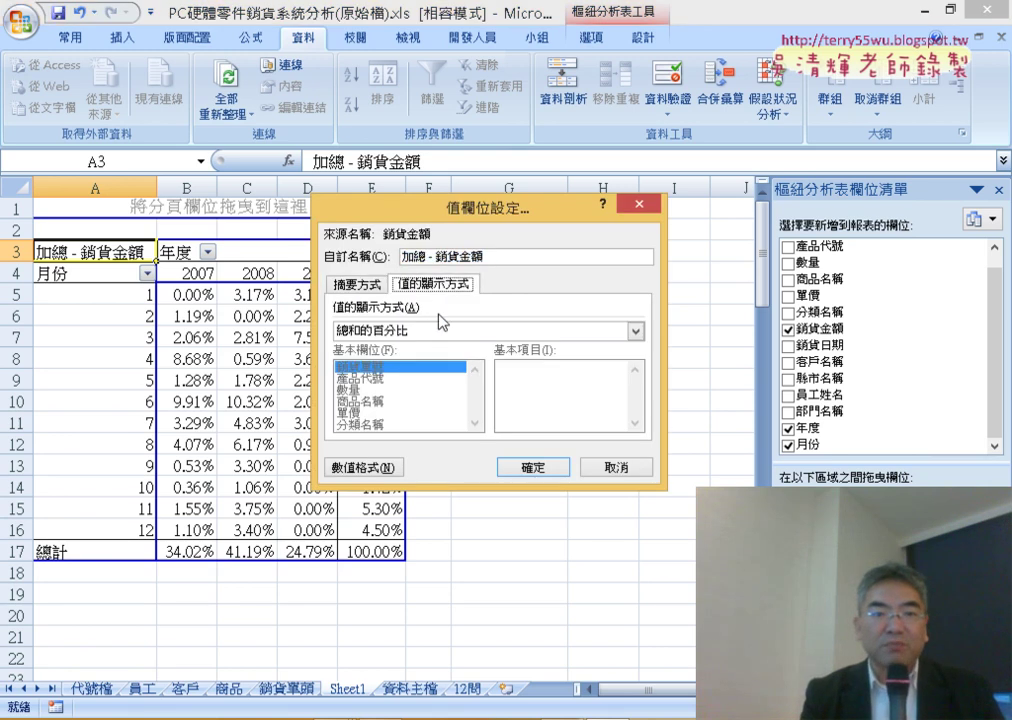
click(442, 328)
scroll(440, 350, up, 2)
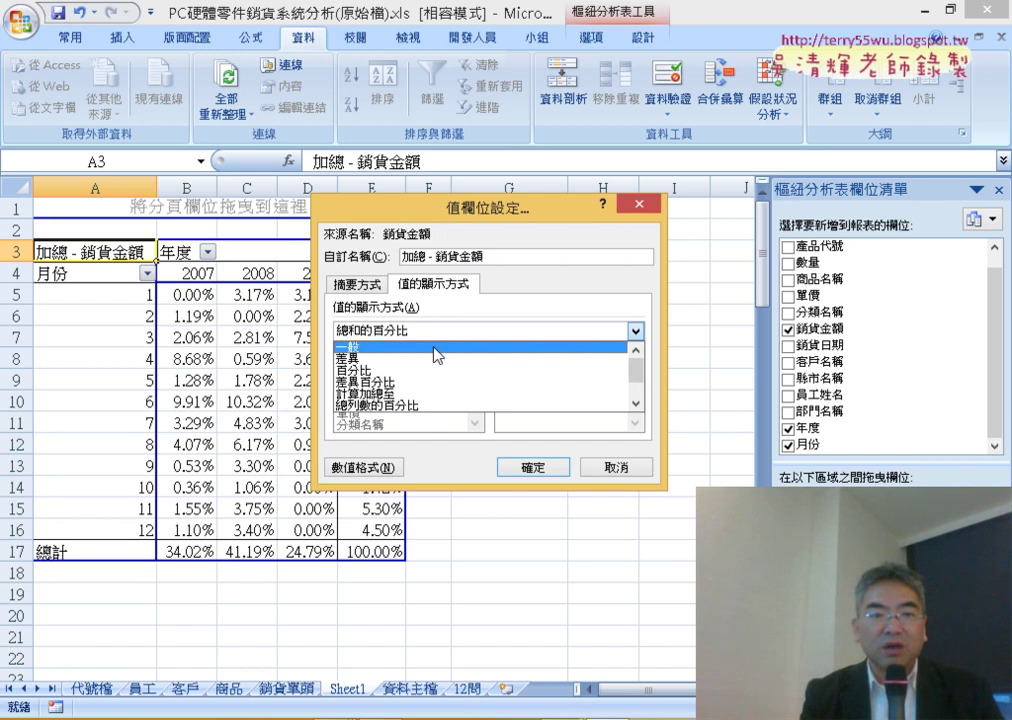
click(436, 348)
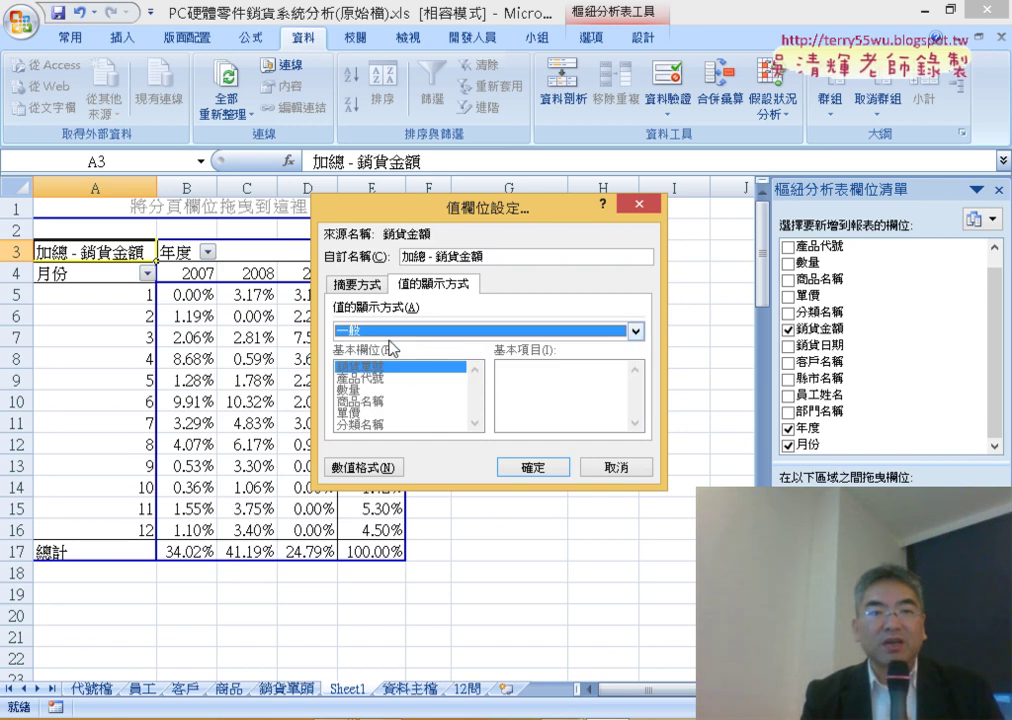
click(358, 285)
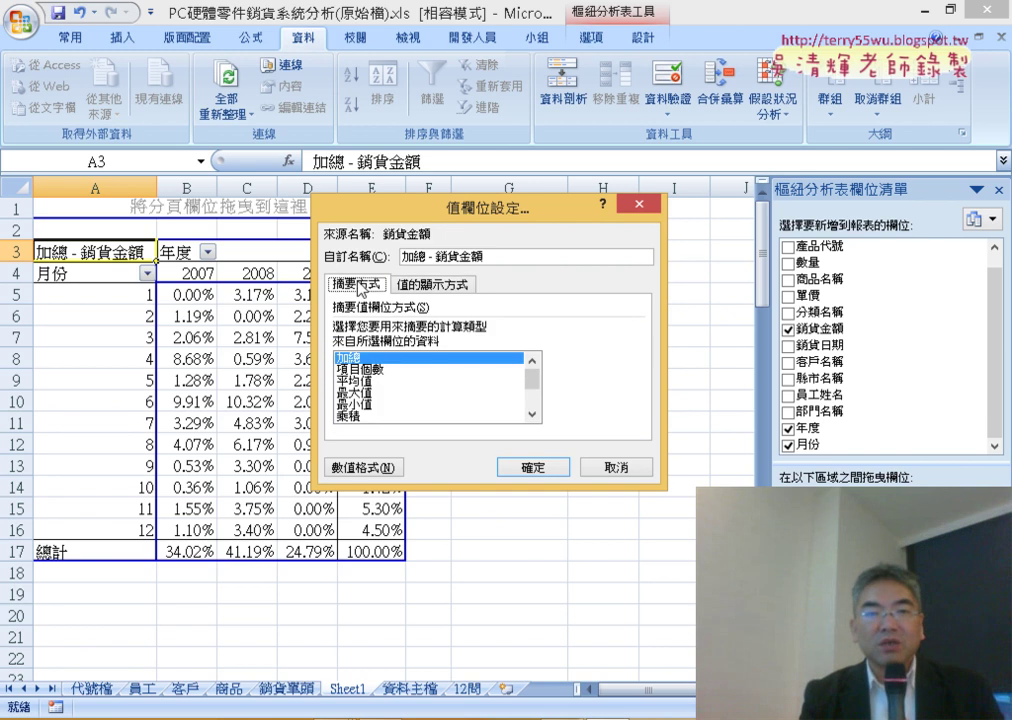
click(530, 470)
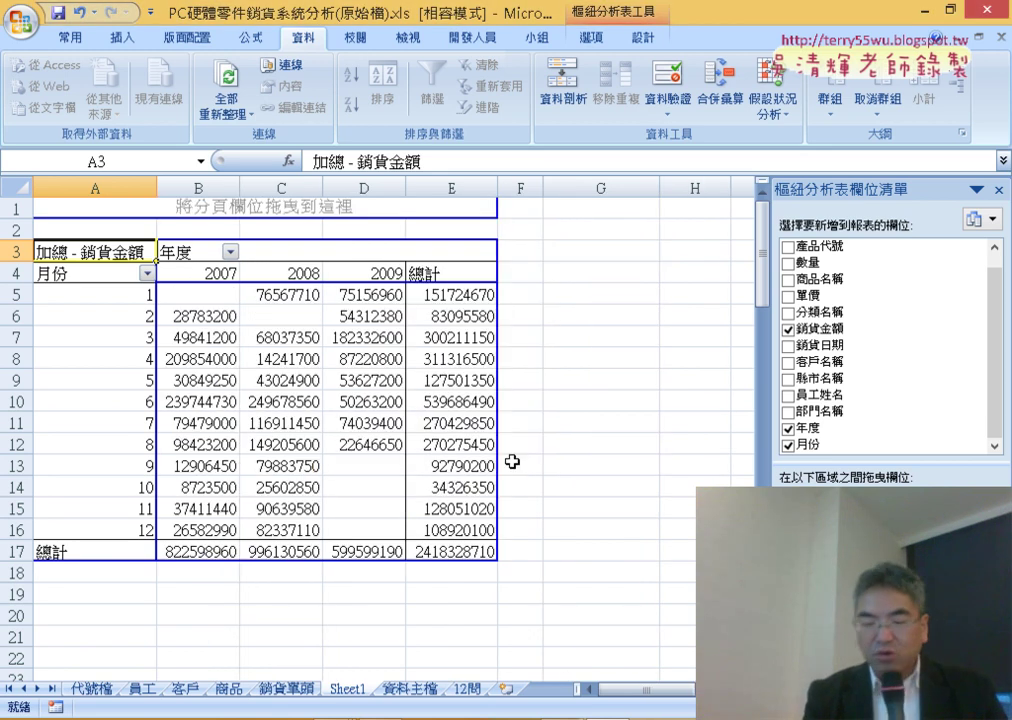
click(219, 293)
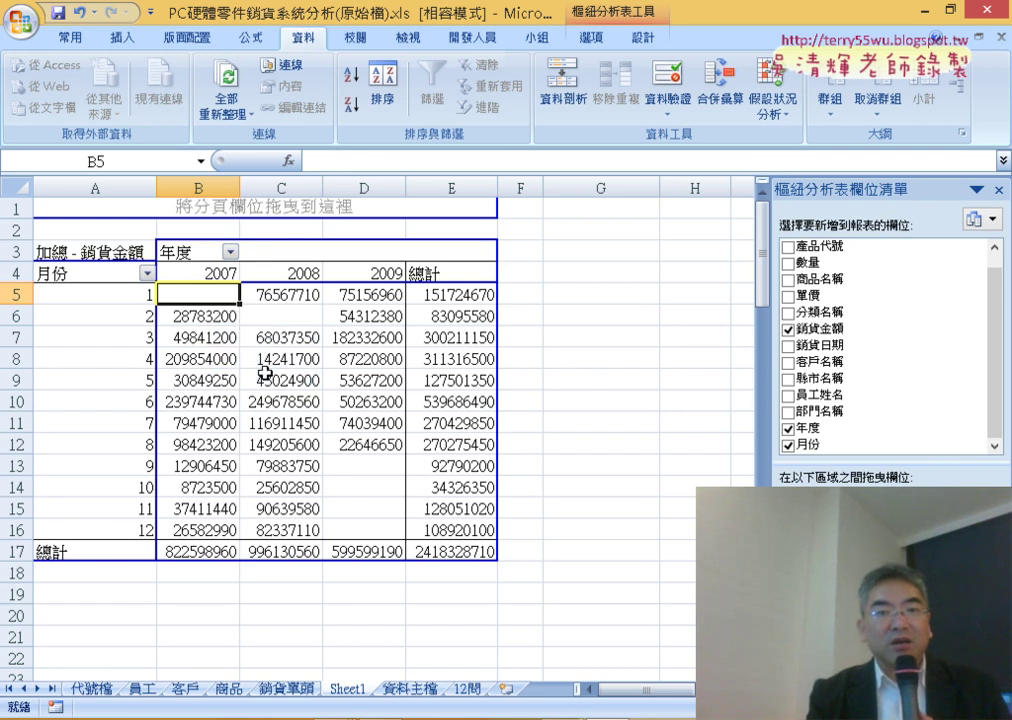
Step: Make the pivot table's empty cells show 0, then narrow column A slightly
click(604, 42)
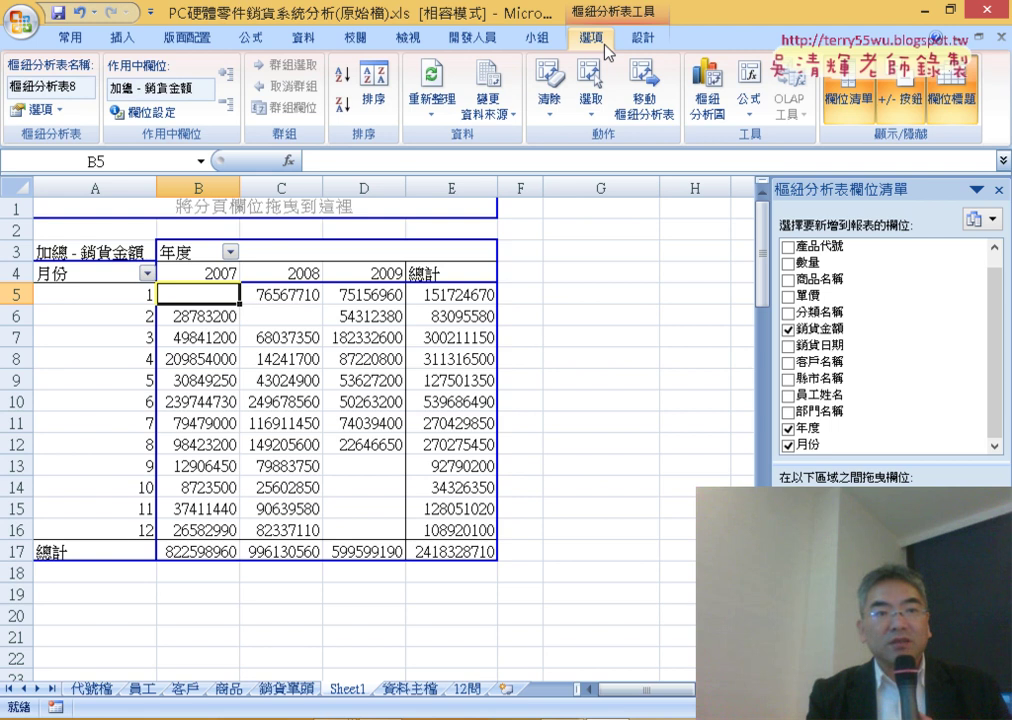
click(38, 110)
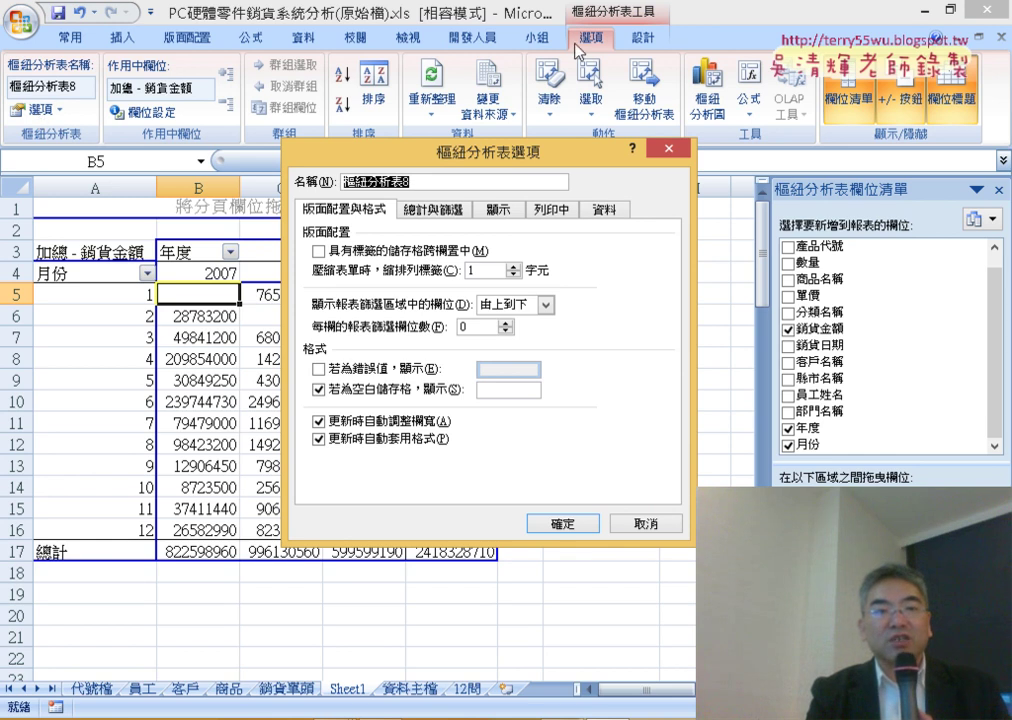
click(506, 389)
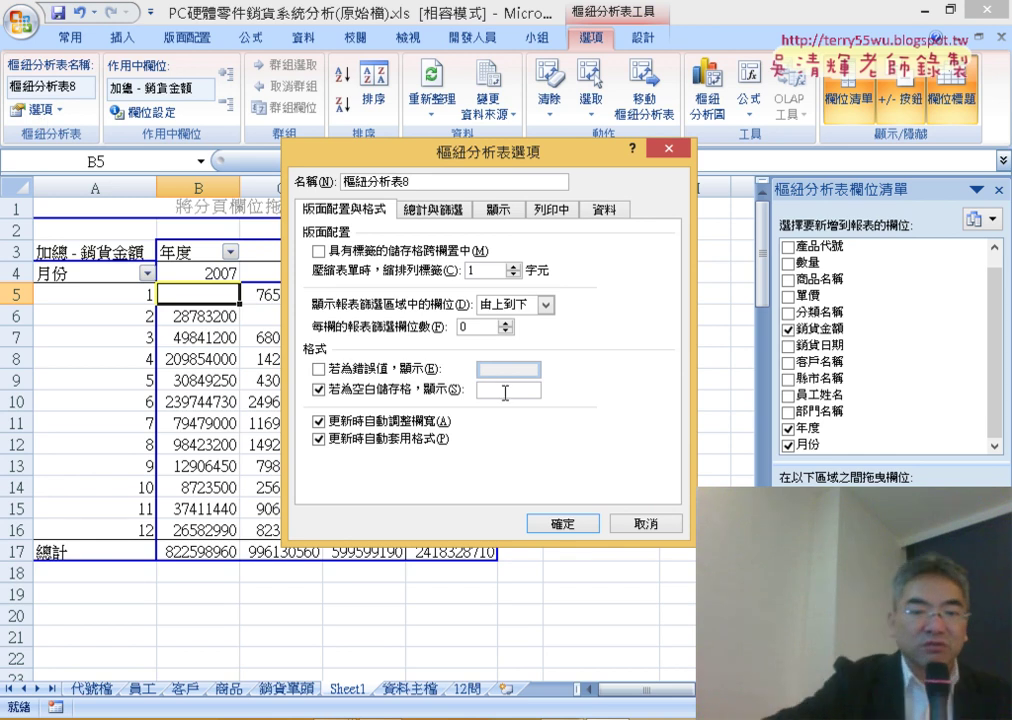
text(0)
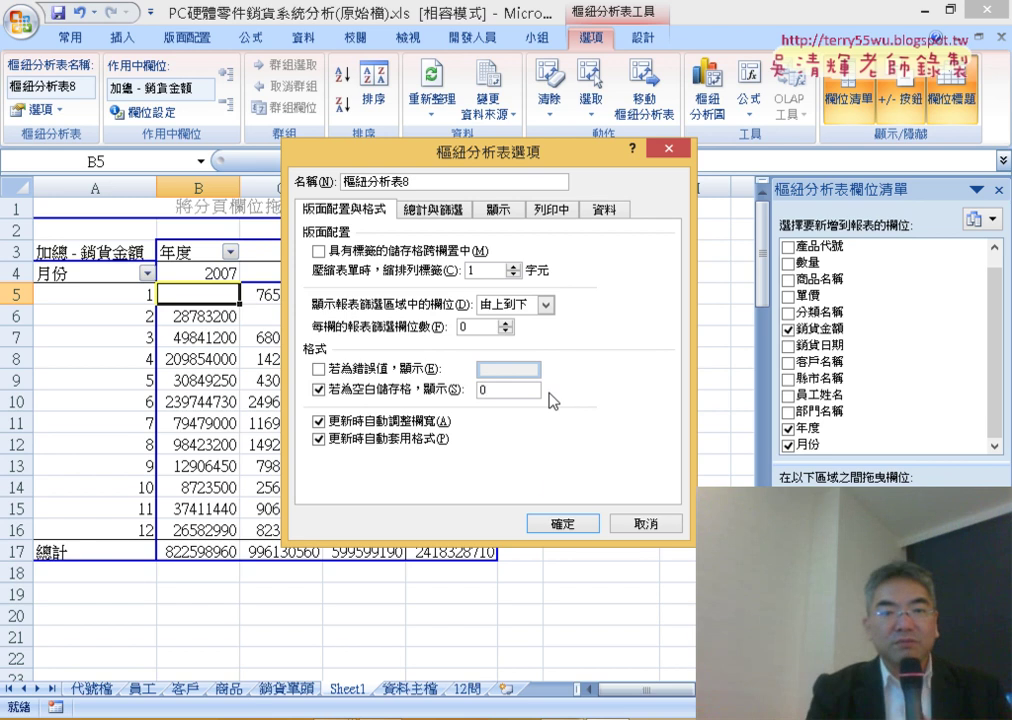
click(564, 522)
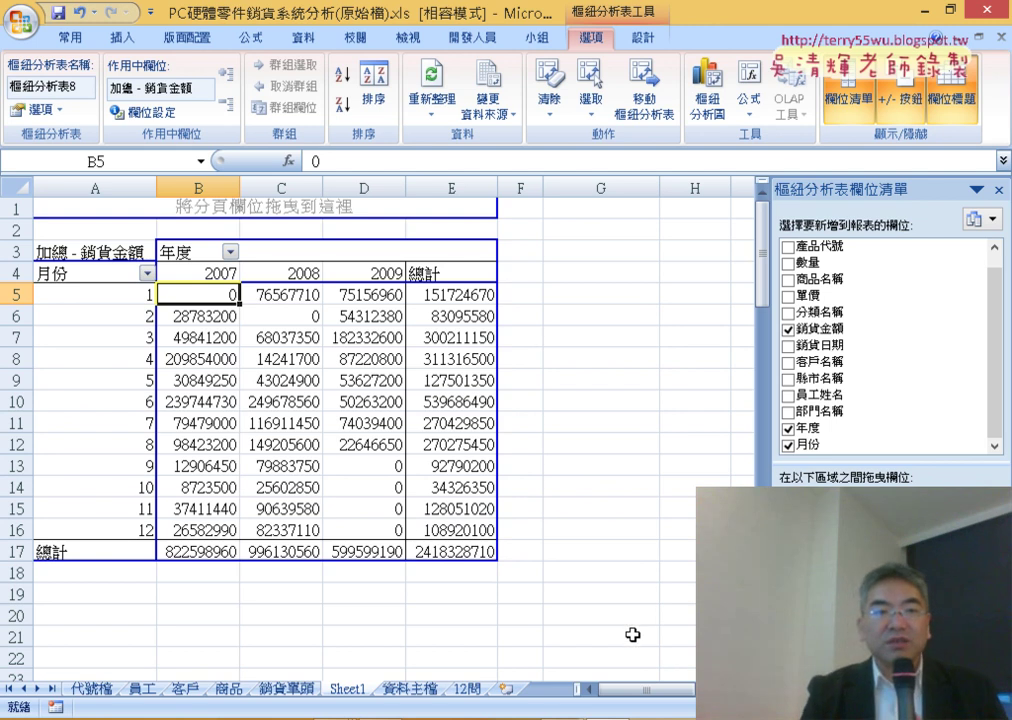
click(104, 297)
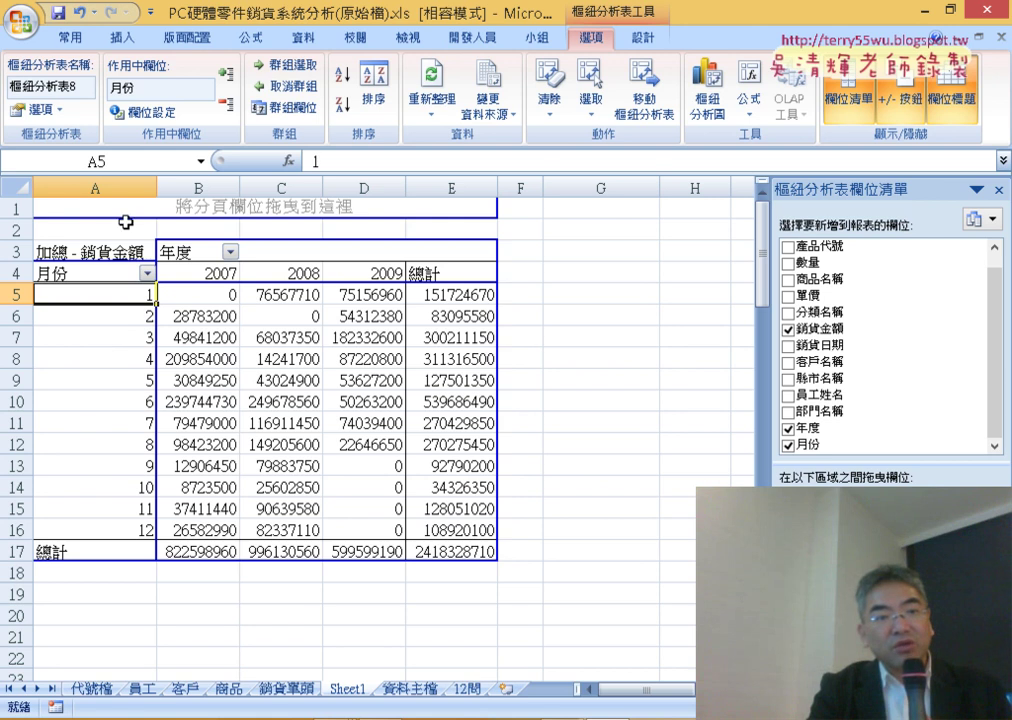
drag(156, 187, 146, 187)
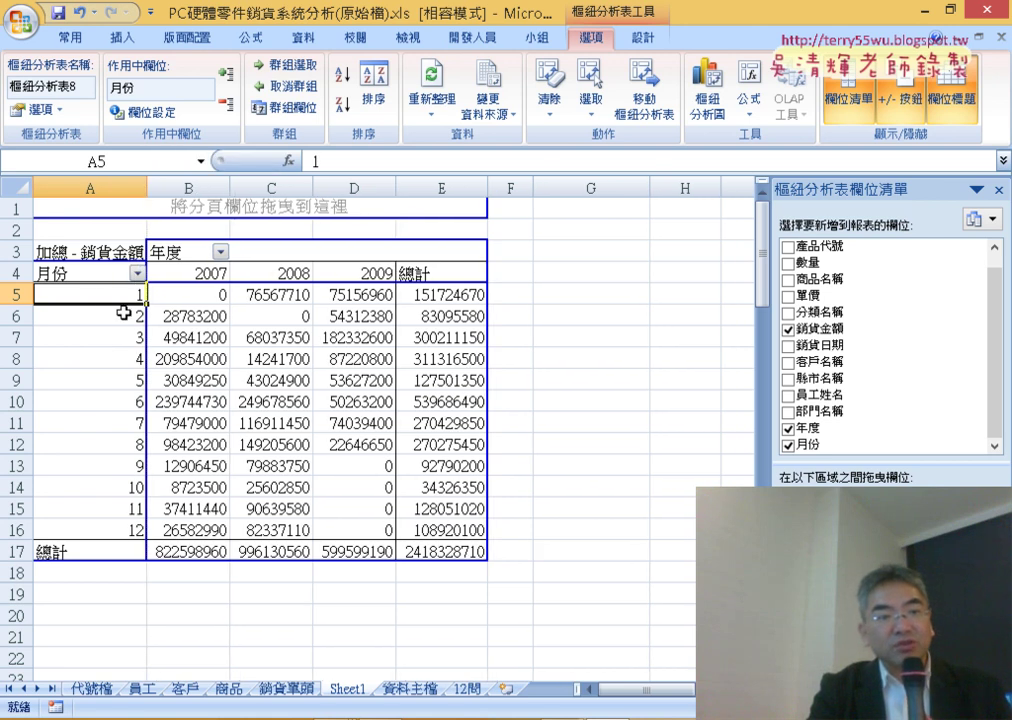
Step: Group the month labels 1 to 12 by 3 into blocks 1-3, 4-6, 7-9 and 10-12
right_click(102, 294)
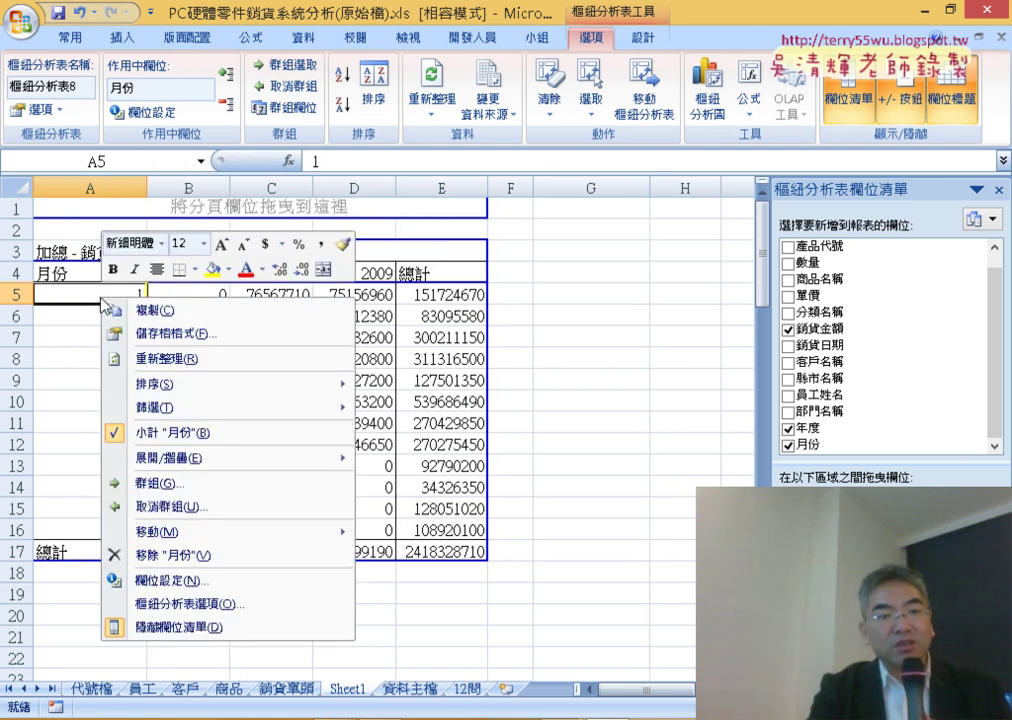
click(171, 486)
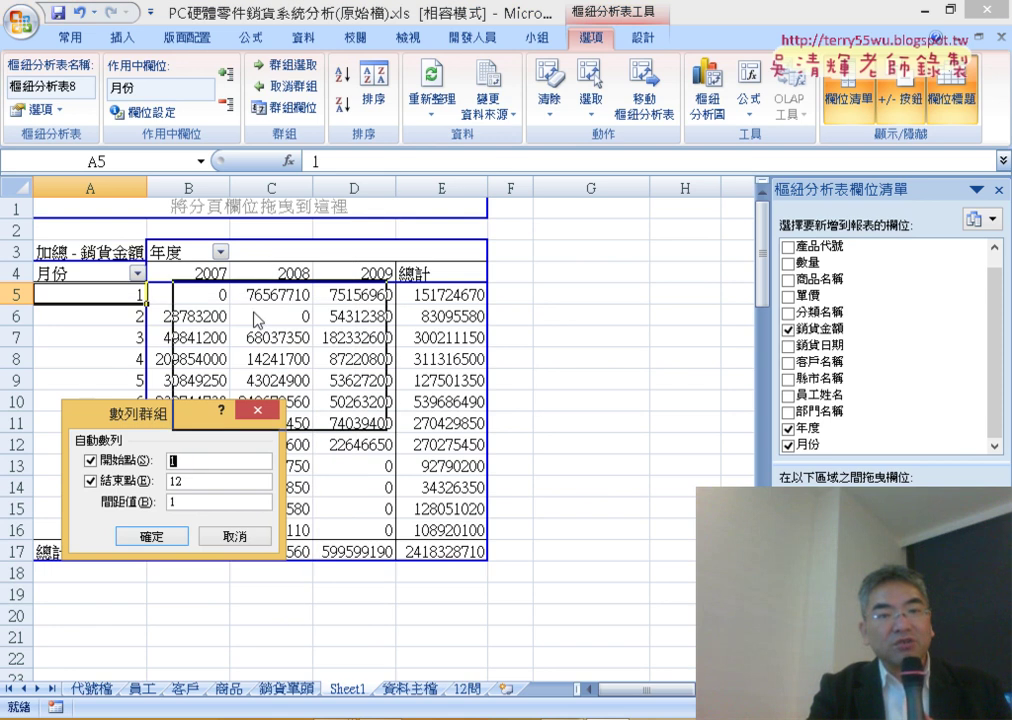
drag(168, 420, 494, 122)
key(Tab)
key(Tab)
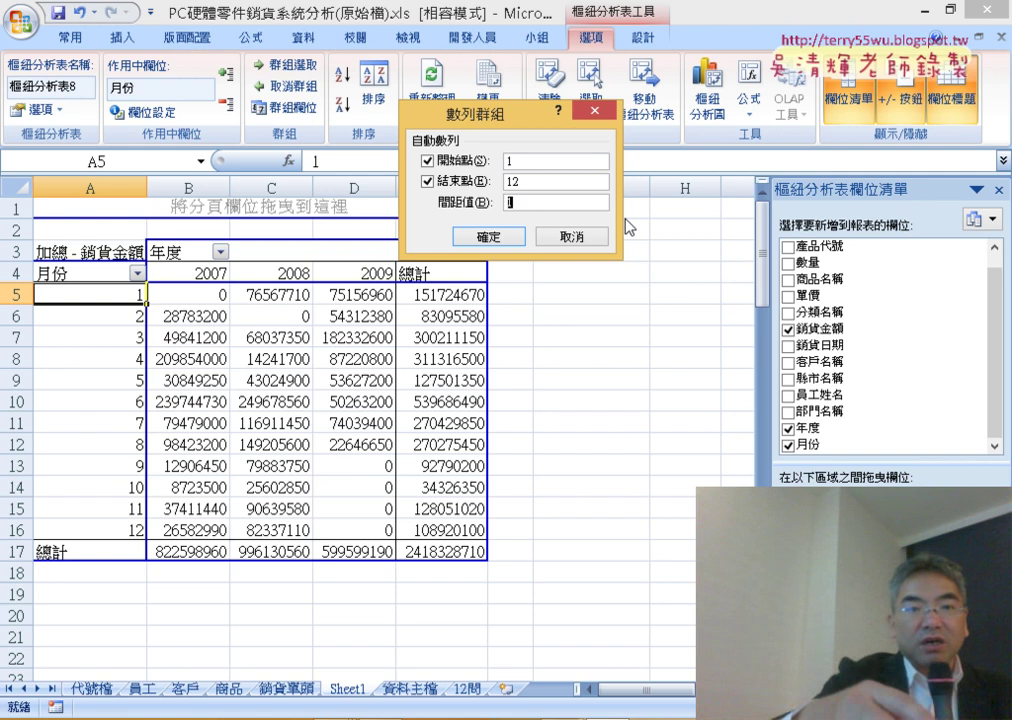
text(3)
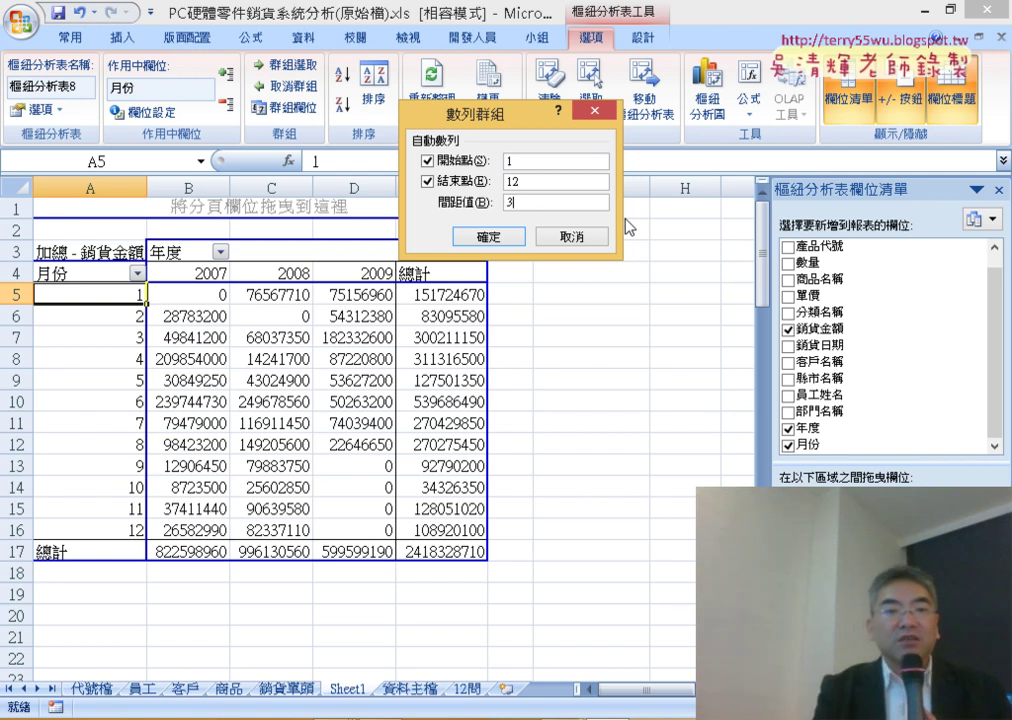
click(489, 237)
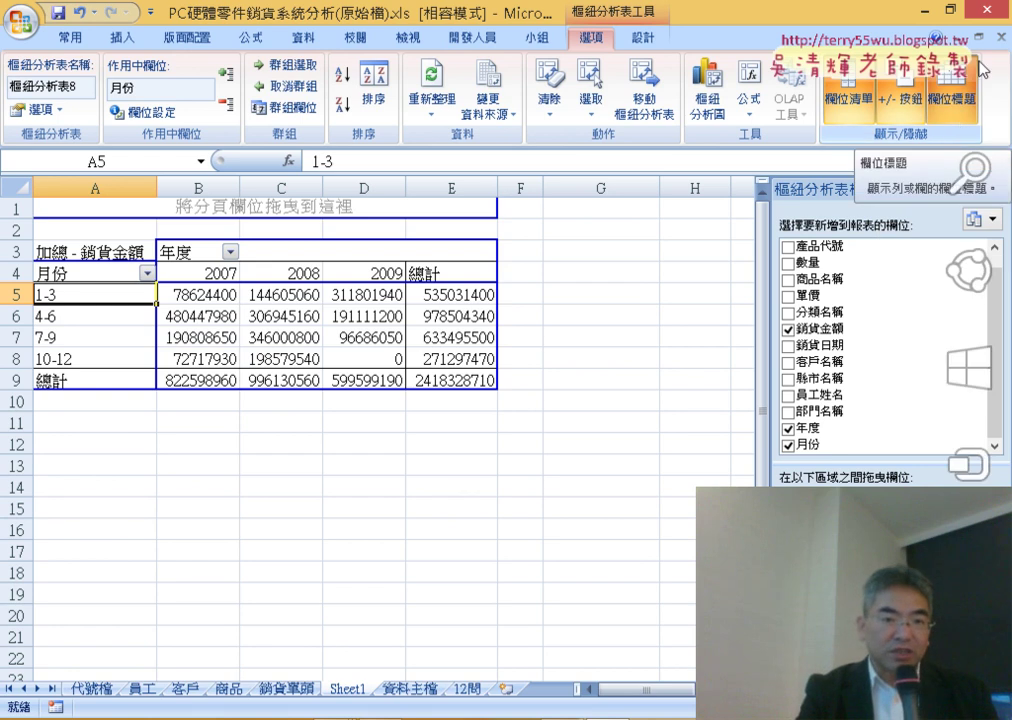
click(205, 317)
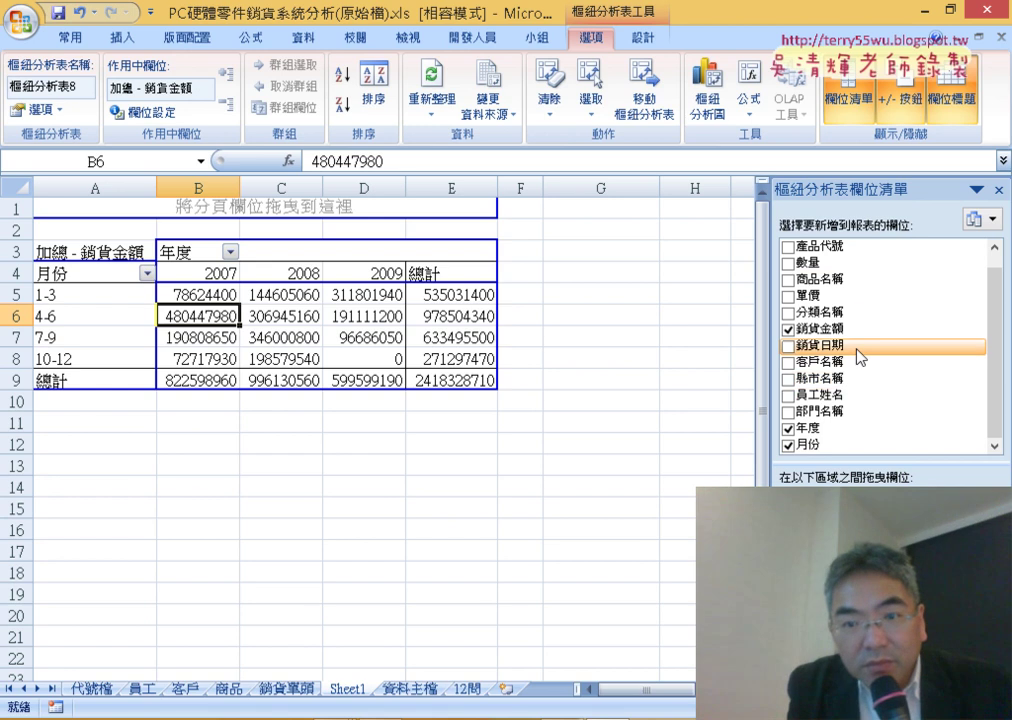
Step: Add 部門名稱 to the row labels, with 員工姓名 nested beneath it
click(830, 411)
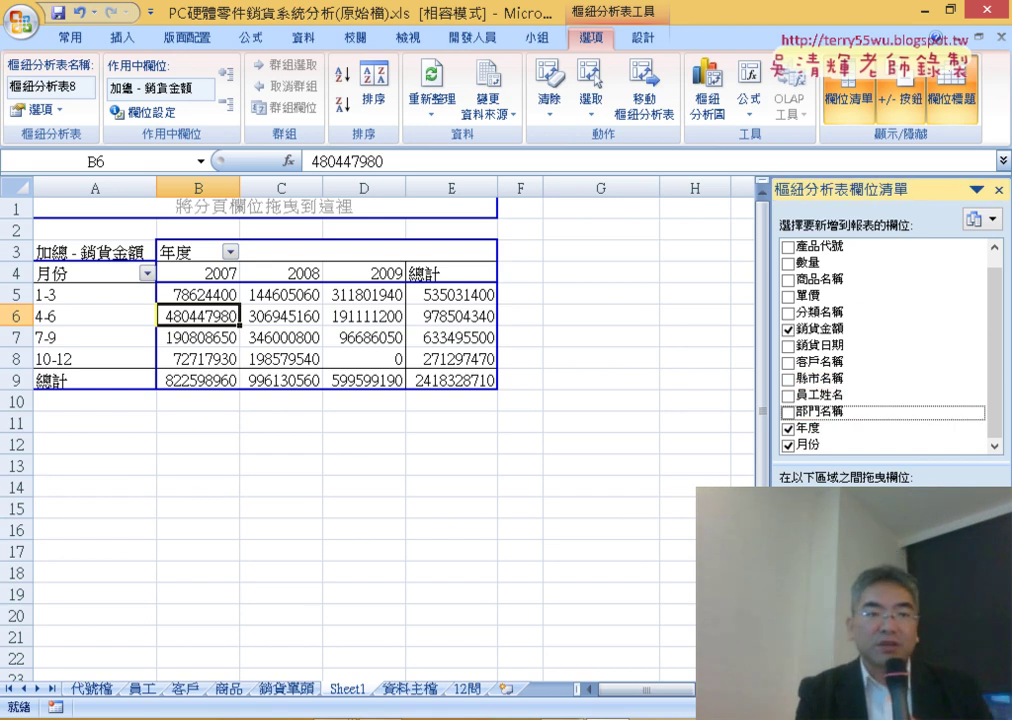
key(space)
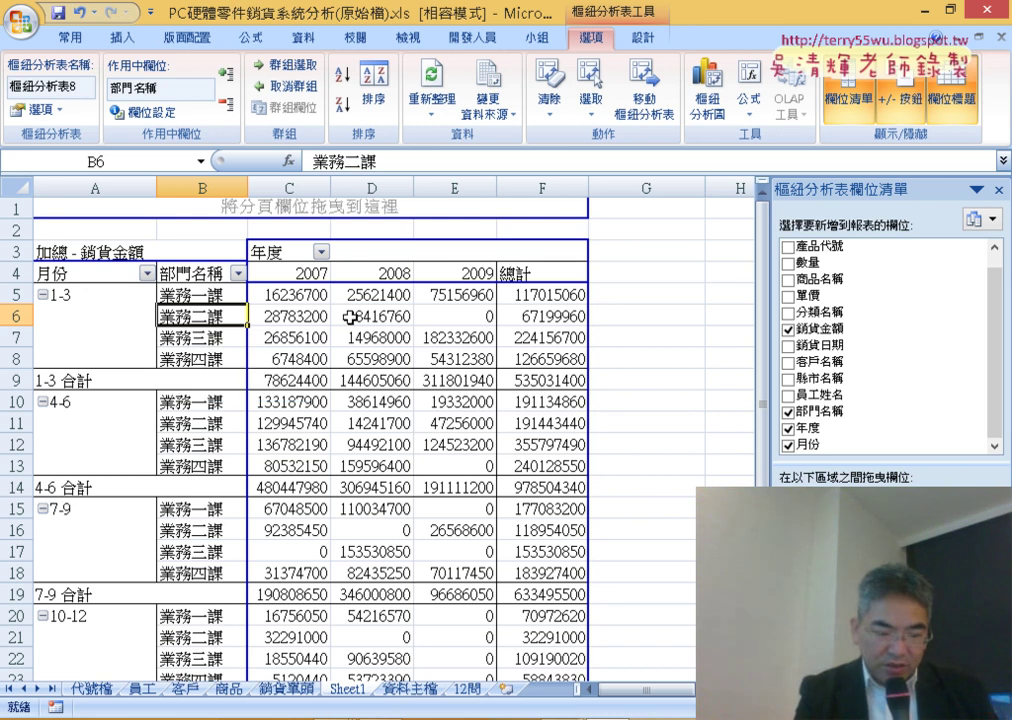
mouse_move(350, 317)
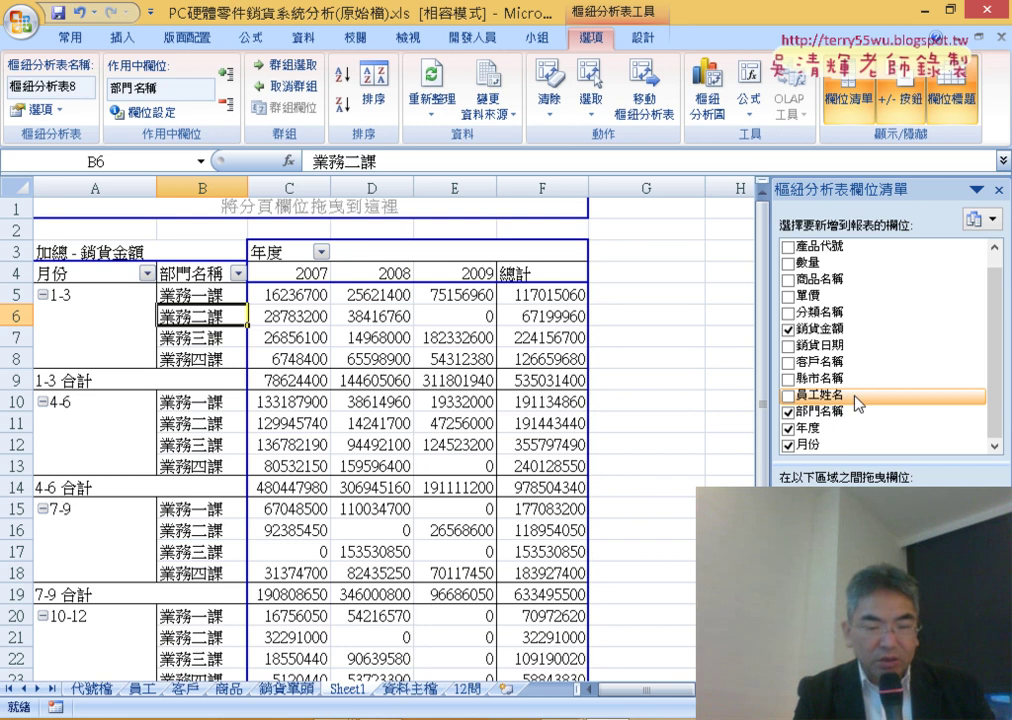
mouse_move(857, 403)
mouse_down()
mouse_move(850, 520)
mouse_move(830, 610)
mouse_up()
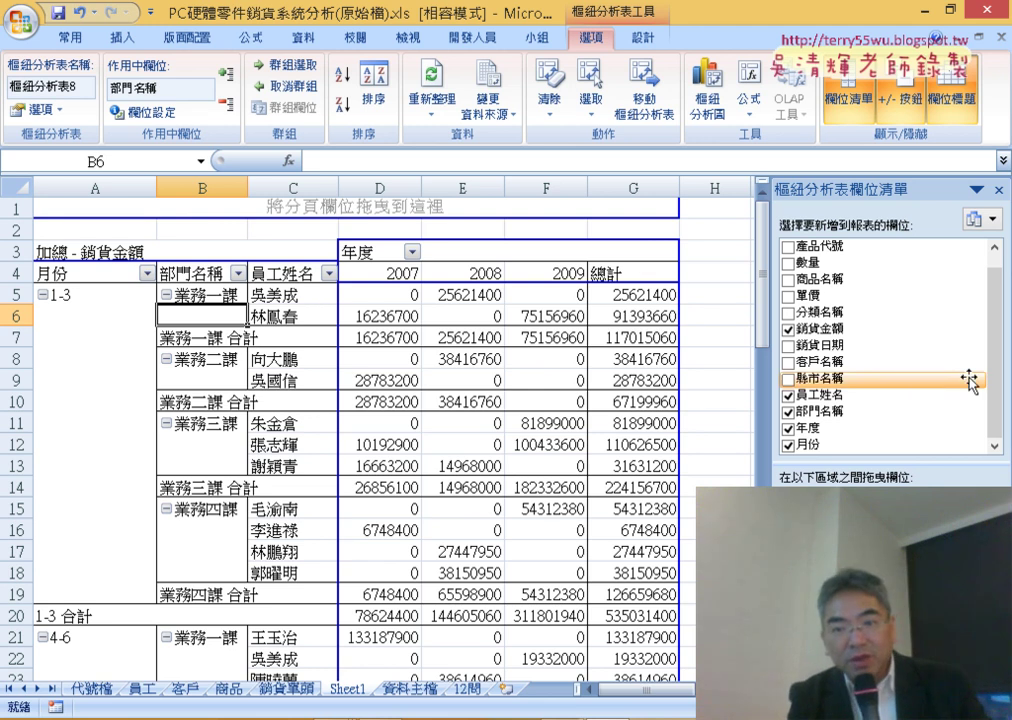
Step: Nest 客戶名稱 under 員工姓名 in the pivot table's Row Labels
drag(848, 365, 880, 540)
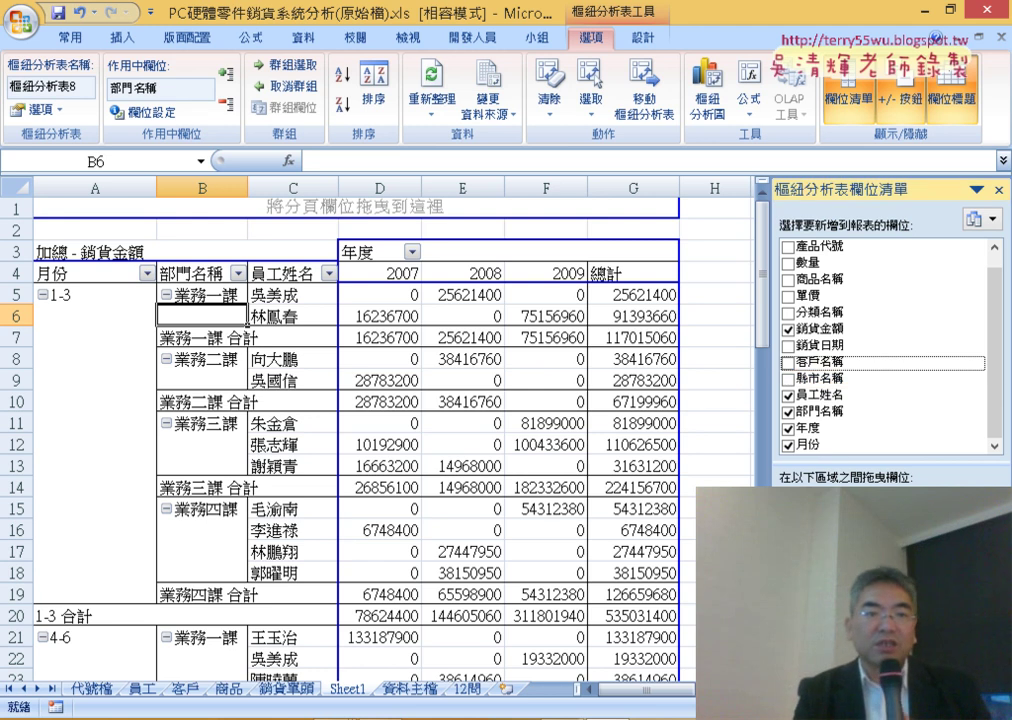
drag(880, 540, 860, 600)
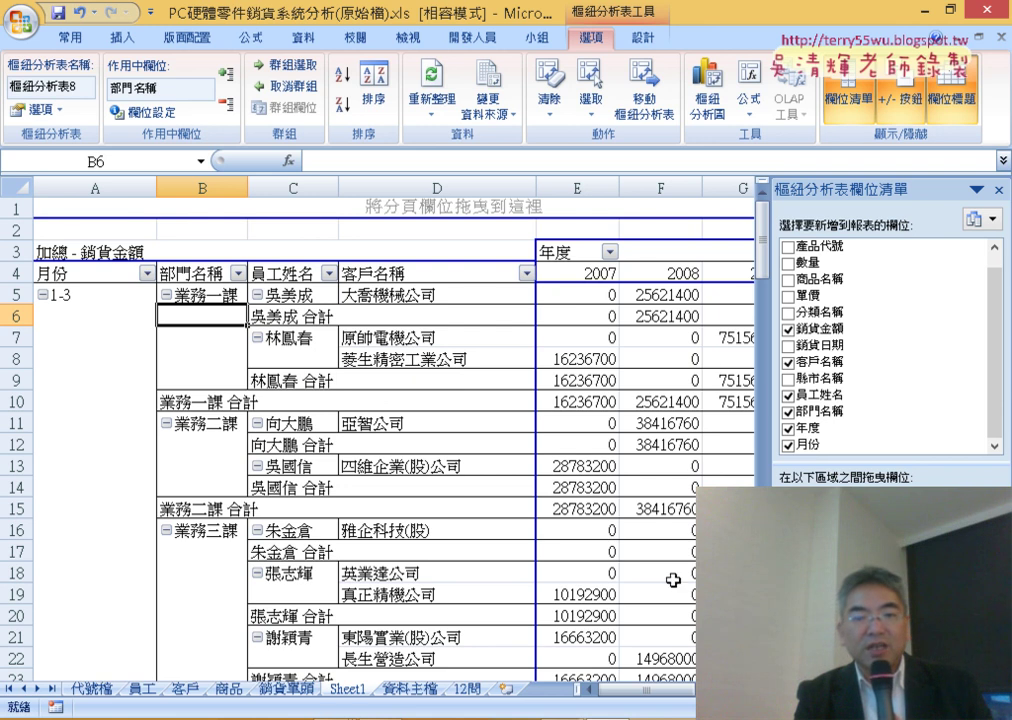
drag(672, 701, 585, 690)
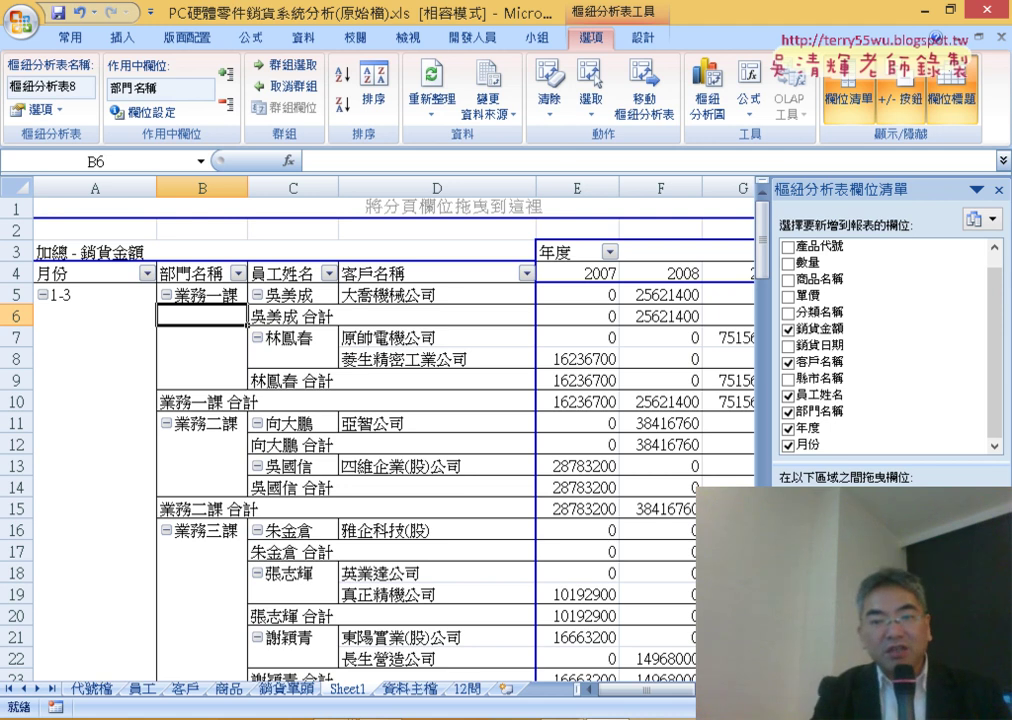
Step: Remove 月份, 年度 and 部門名稱 from the pivot table and select the column B sales totals
drag(808, 444, 913, 310)
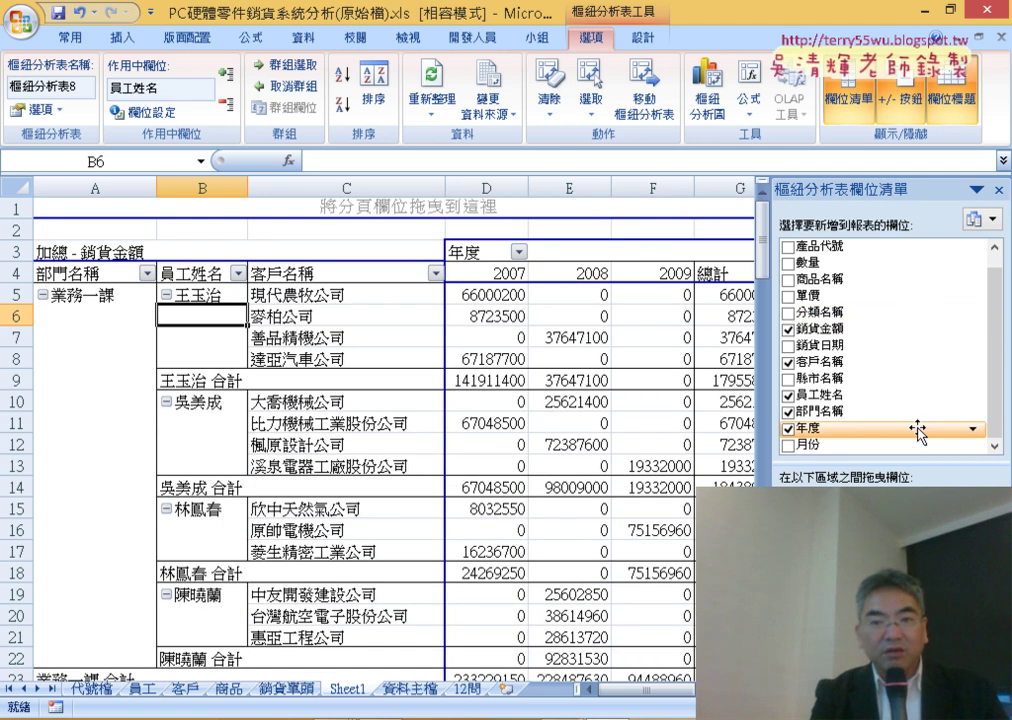
drag(915, 427, 901, 271)
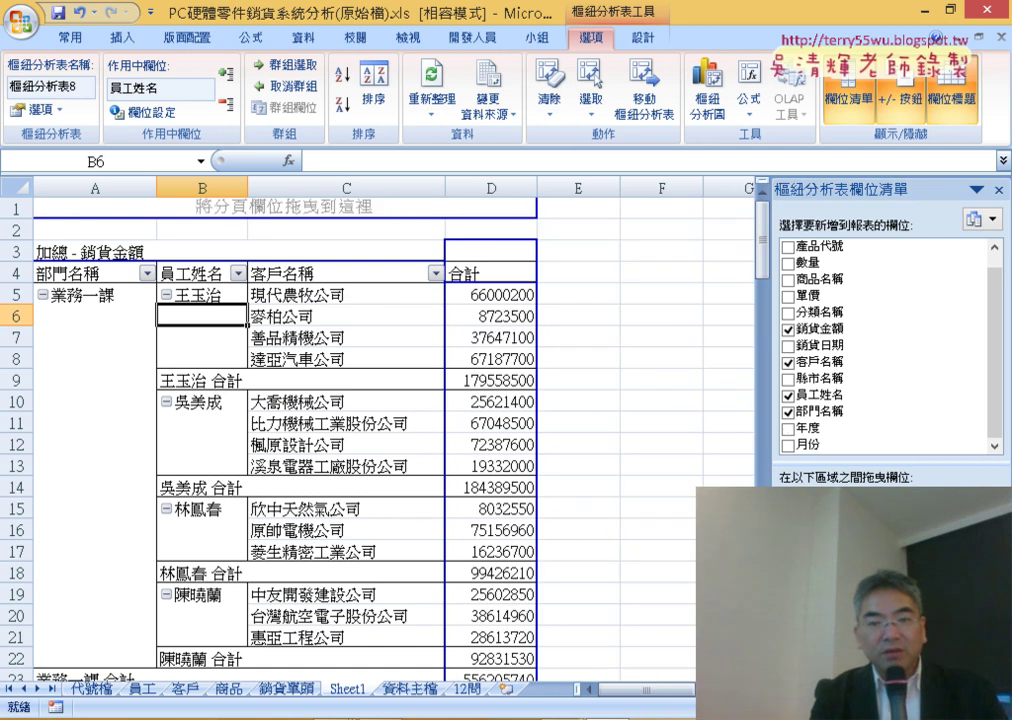
mouse_move(815, 411)
mouse_down()
mouse_move(901, 364)
mouse_move(921, 380)
mouse_up()
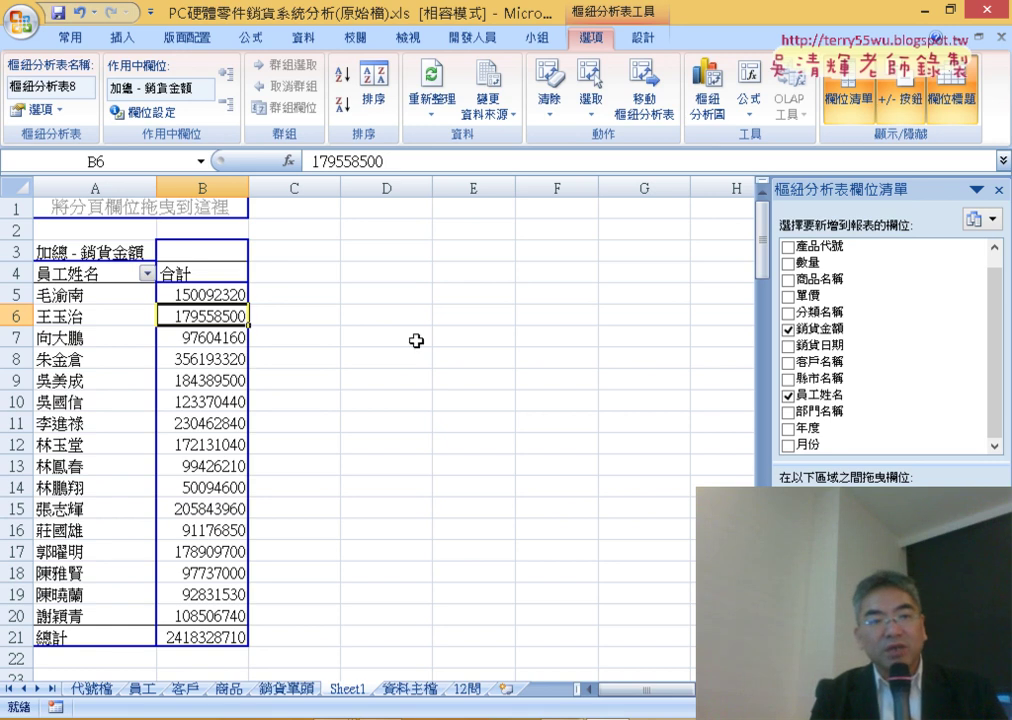
drag(221, 290, 235, 630)
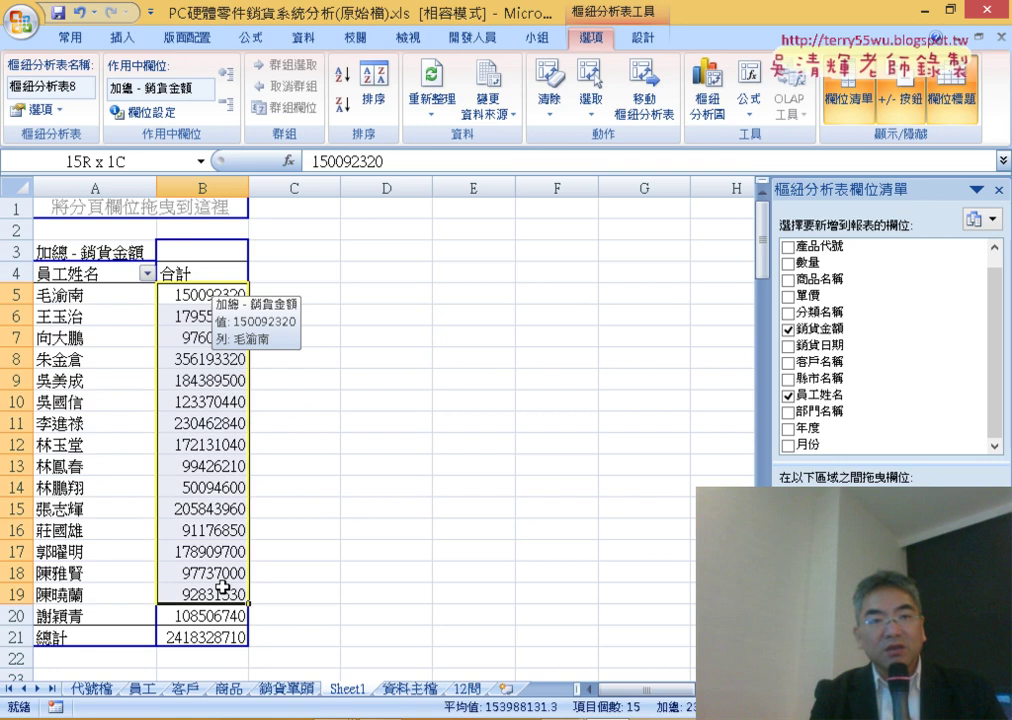
Step: Format the employee totals with Comma Style and no decimals, and widen column B to fit
click(68, 36)
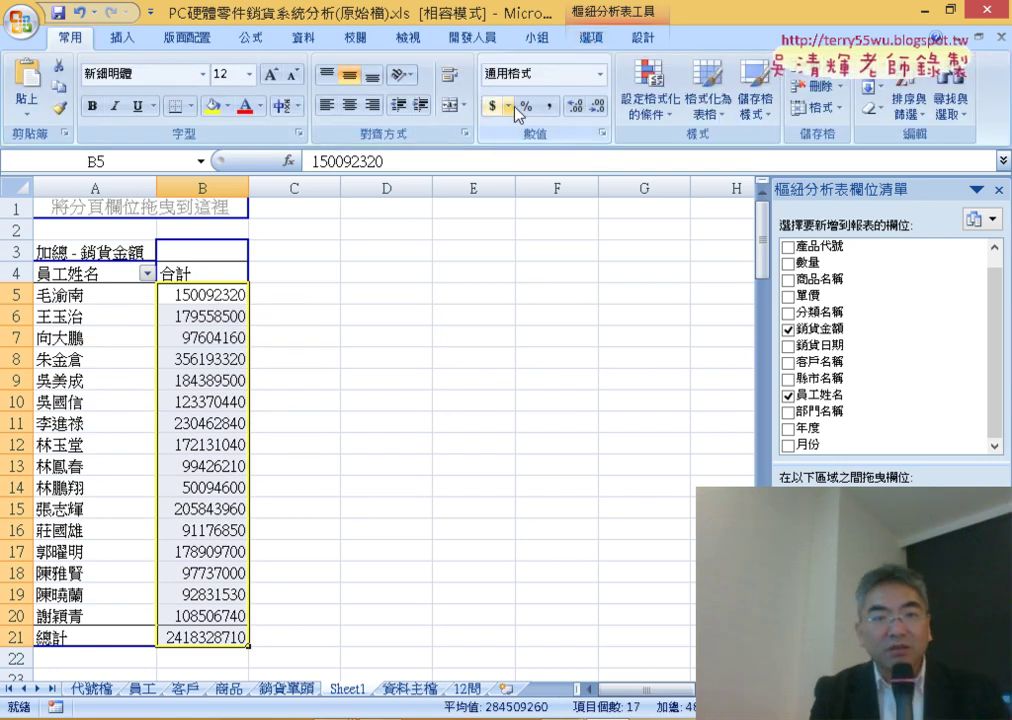
click(549, 106)
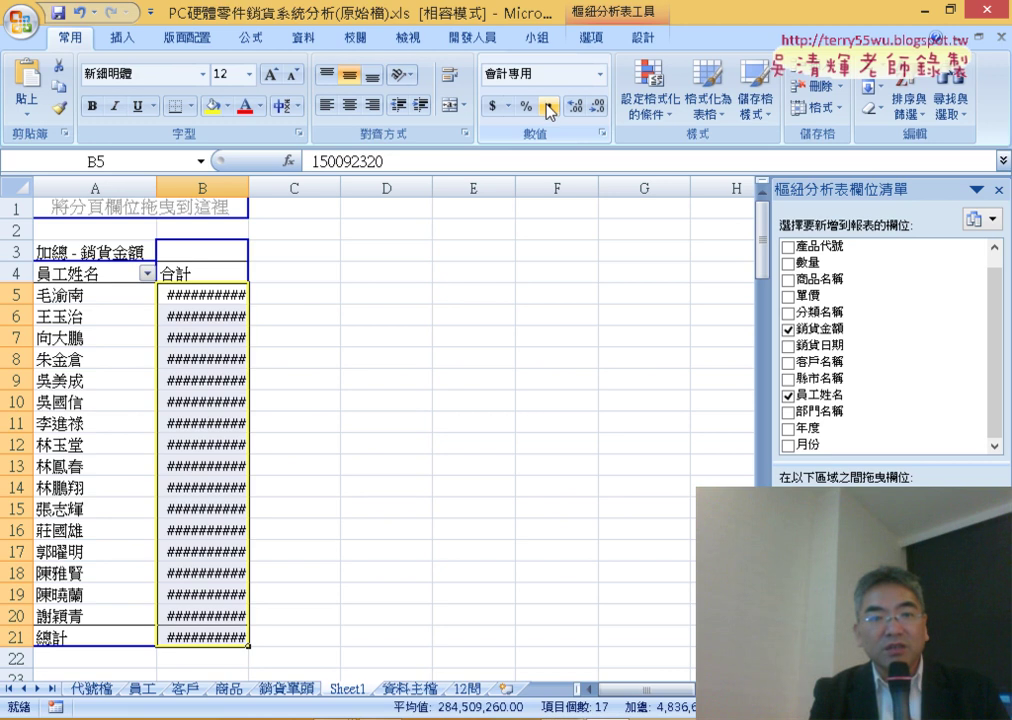
click(597, 106)
click(597, 106)
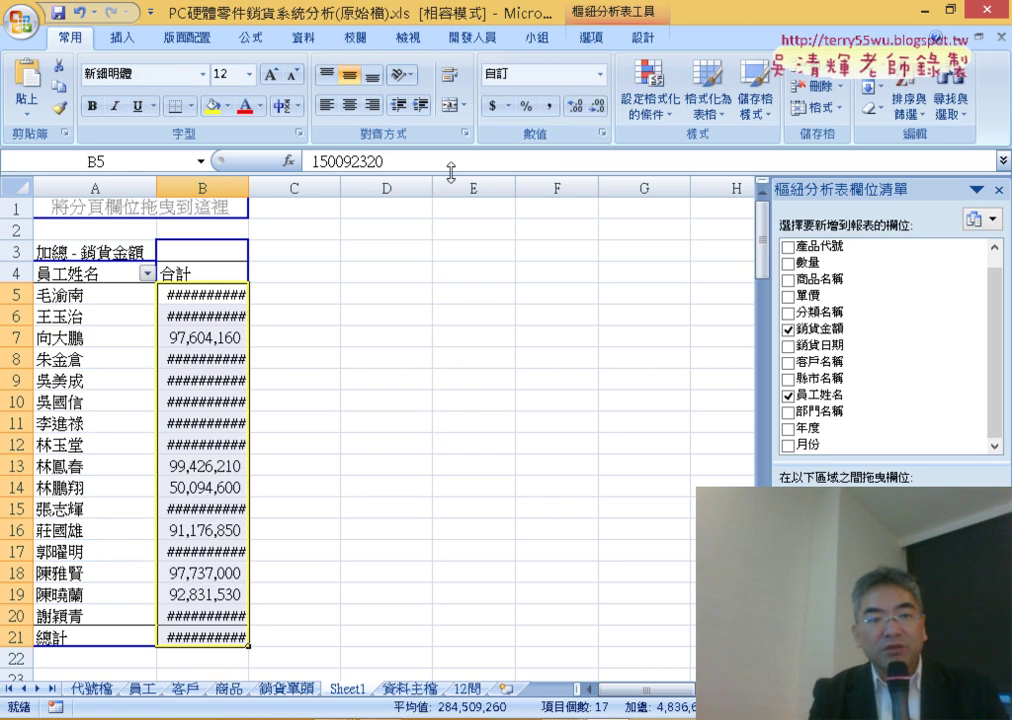
drag(249, 189, 276, 190)
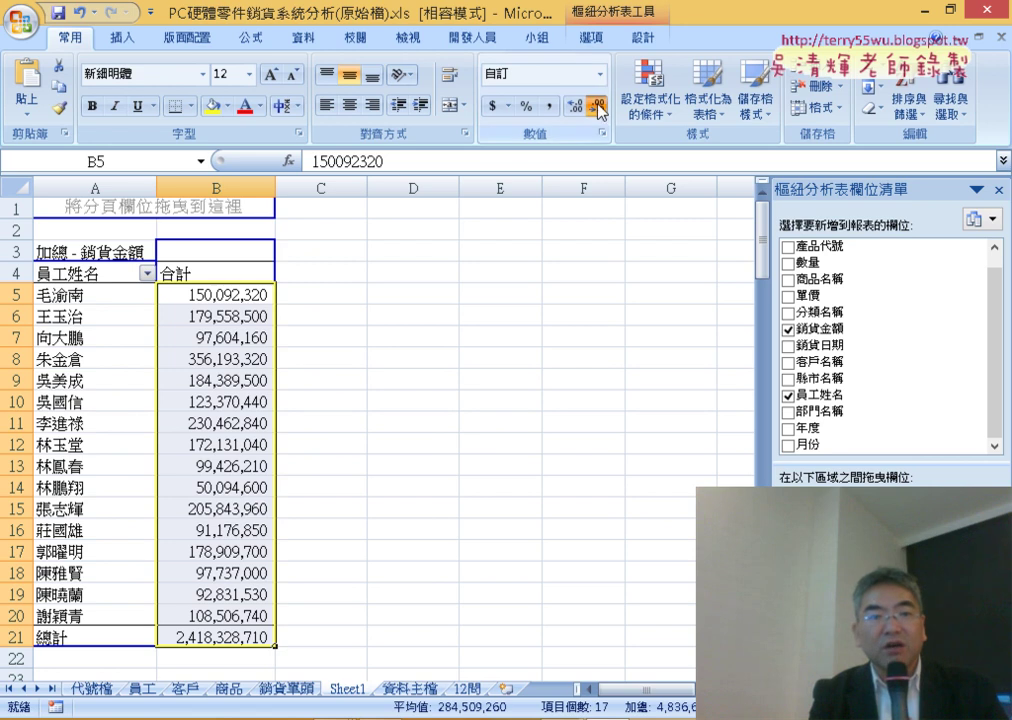
click(264, 294)
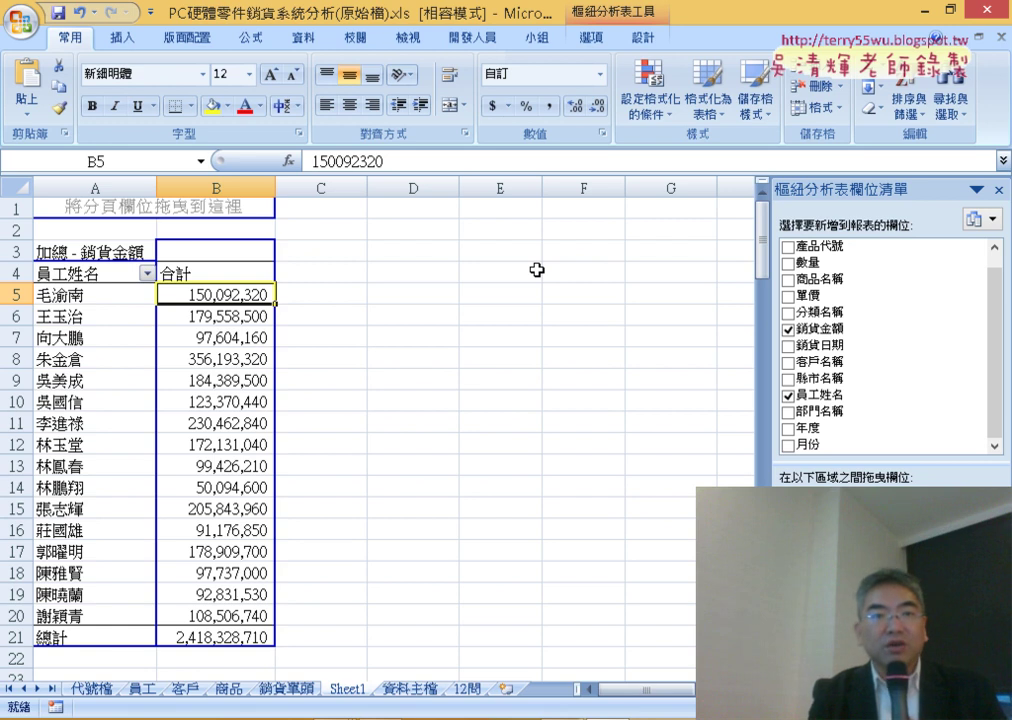
Step: Sort employees by sales amount largest to smallest, then select the top five rows 5–9
click(306, 40)
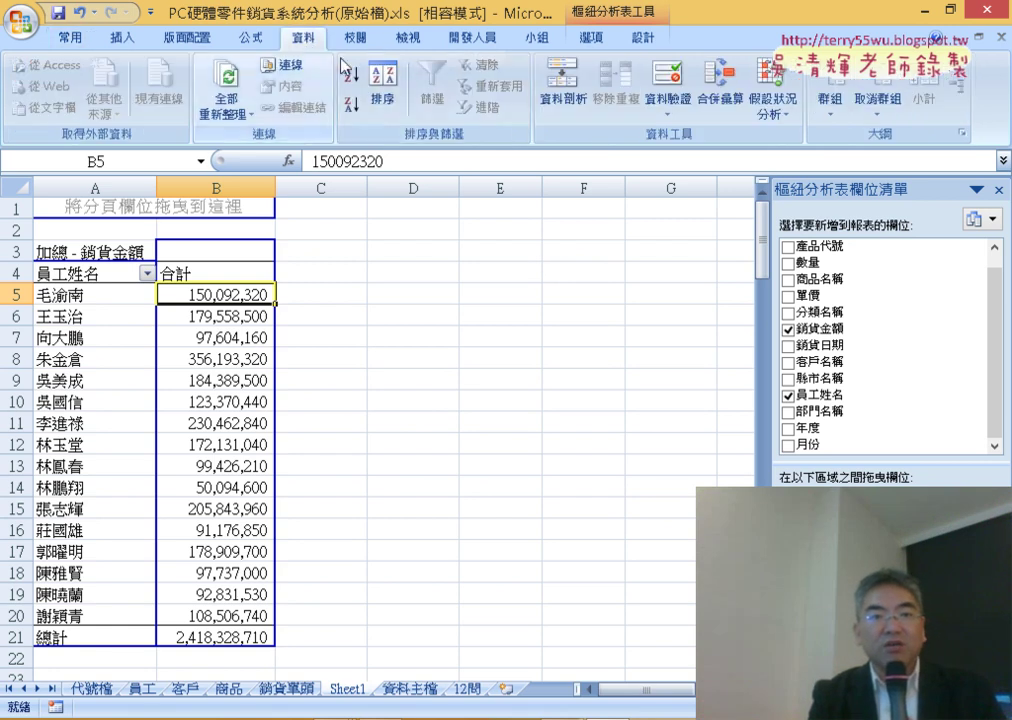
click(355, 117)
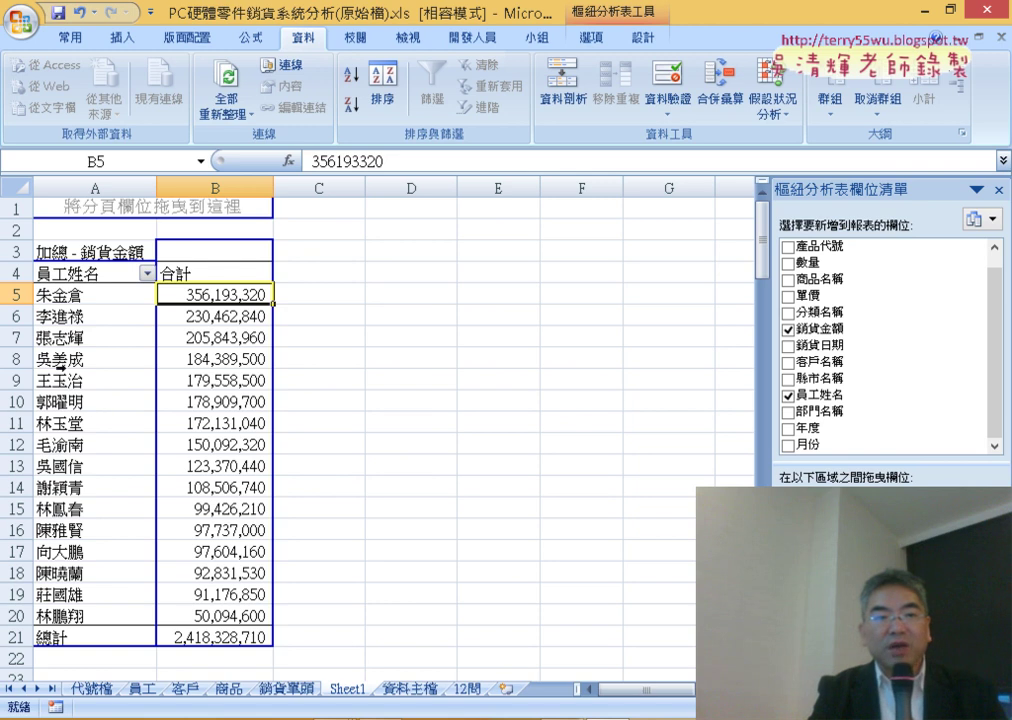
drag(28, 295, 18, 380)
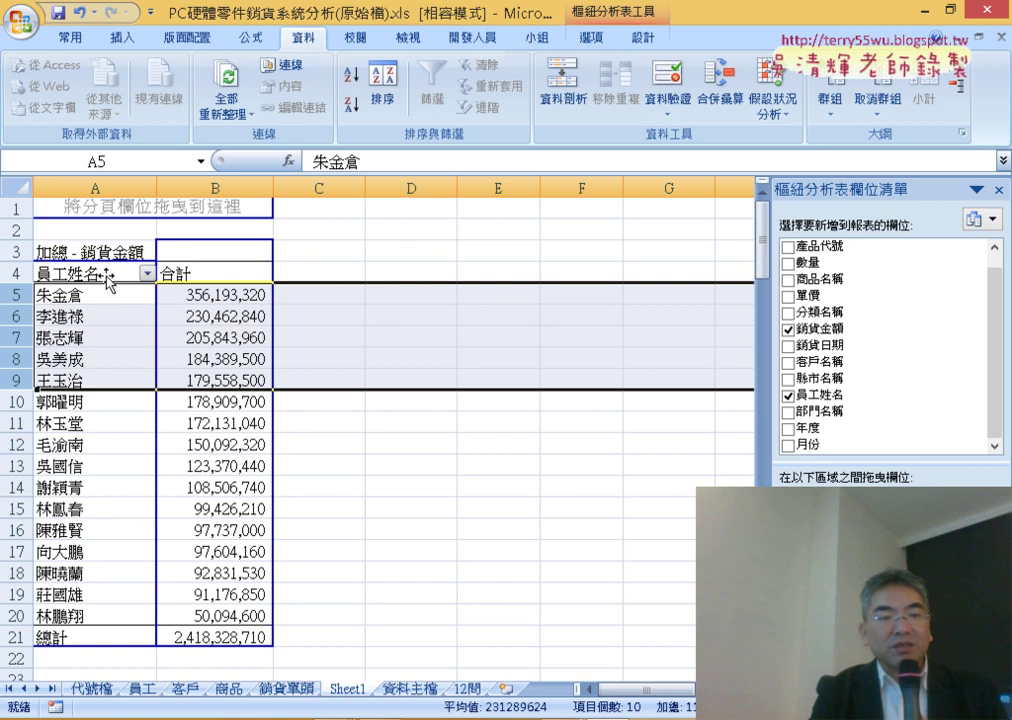
Step: Apply a Top 5 value filter to 員工姓名, leaving five employees totalling 1,156,448,120
click(150, 276)
click(148, 274)
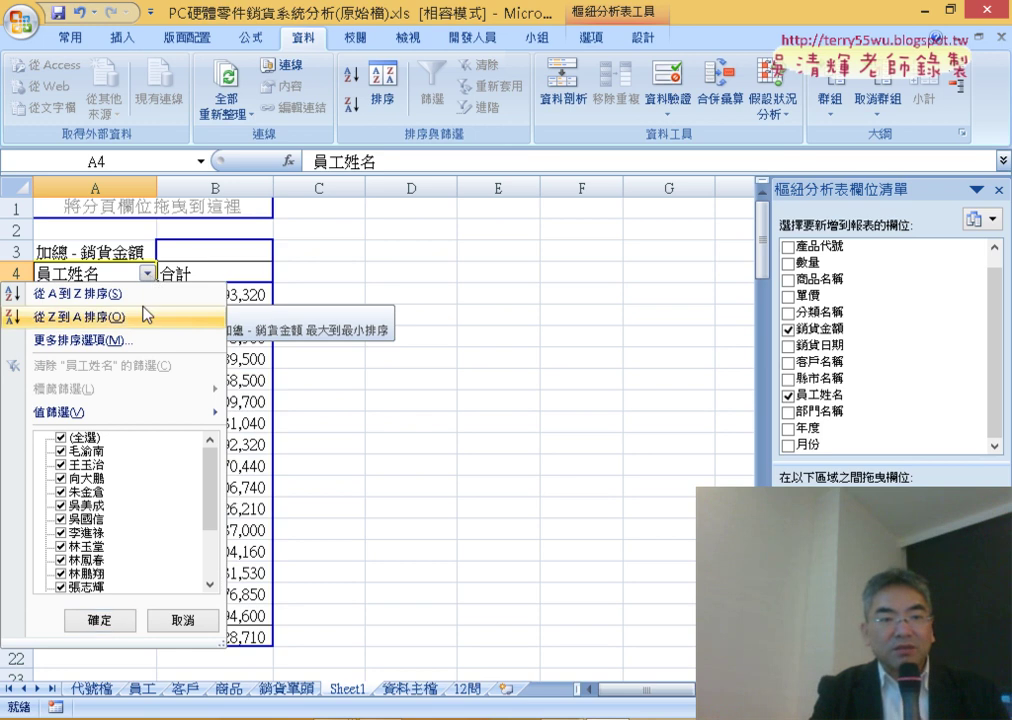
mouse_move(135, 420)
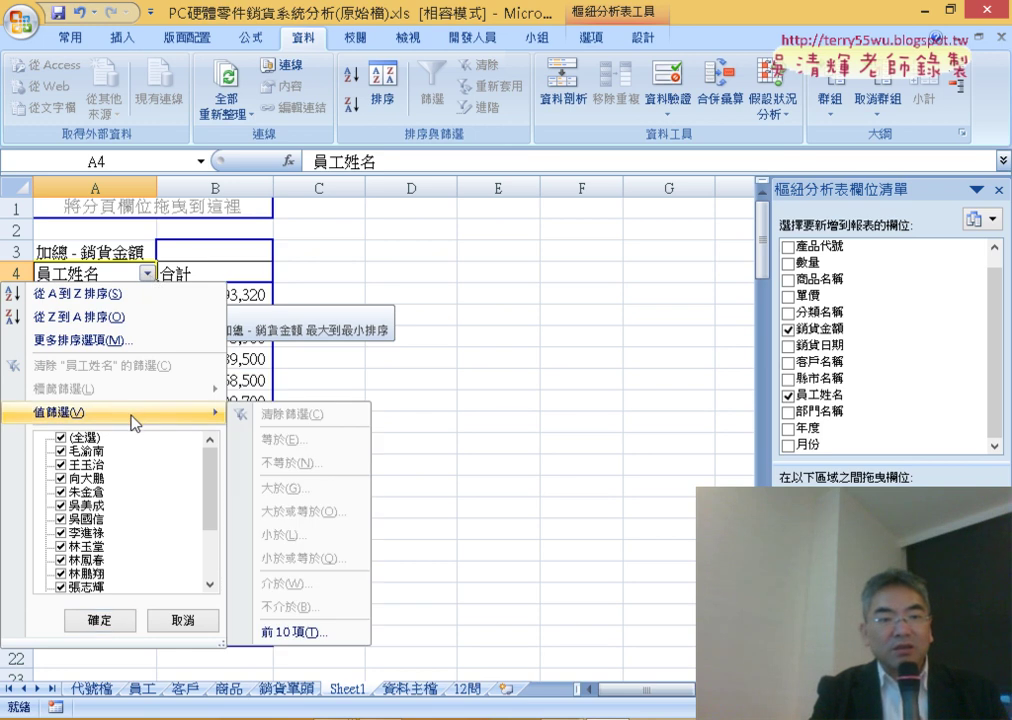
click(316, 636)
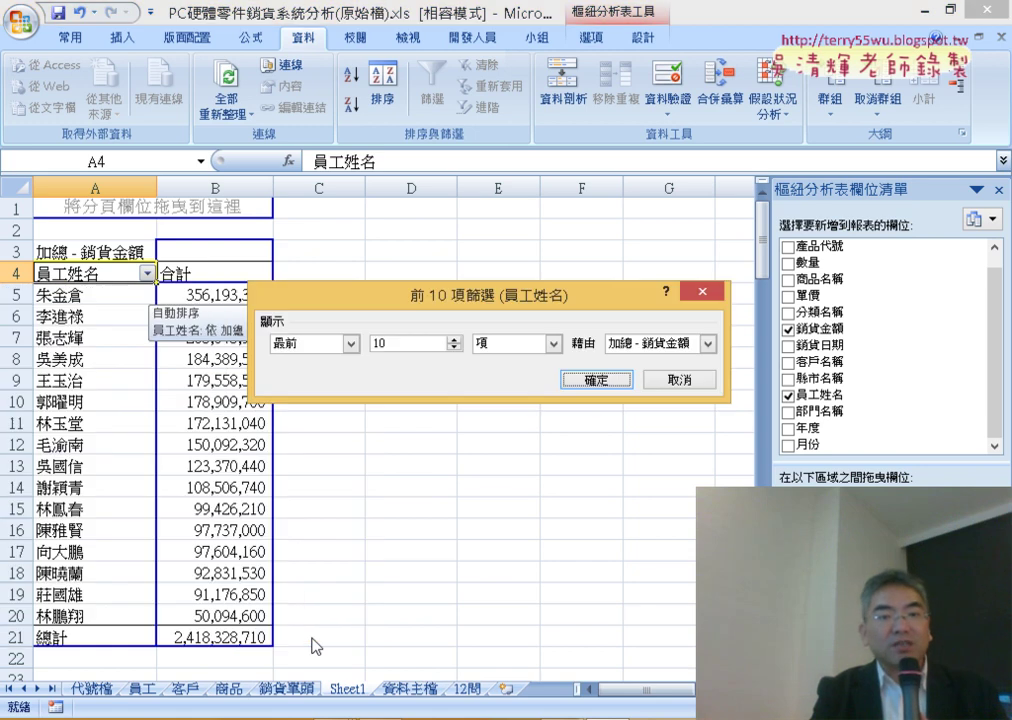
double_click(383, 345)
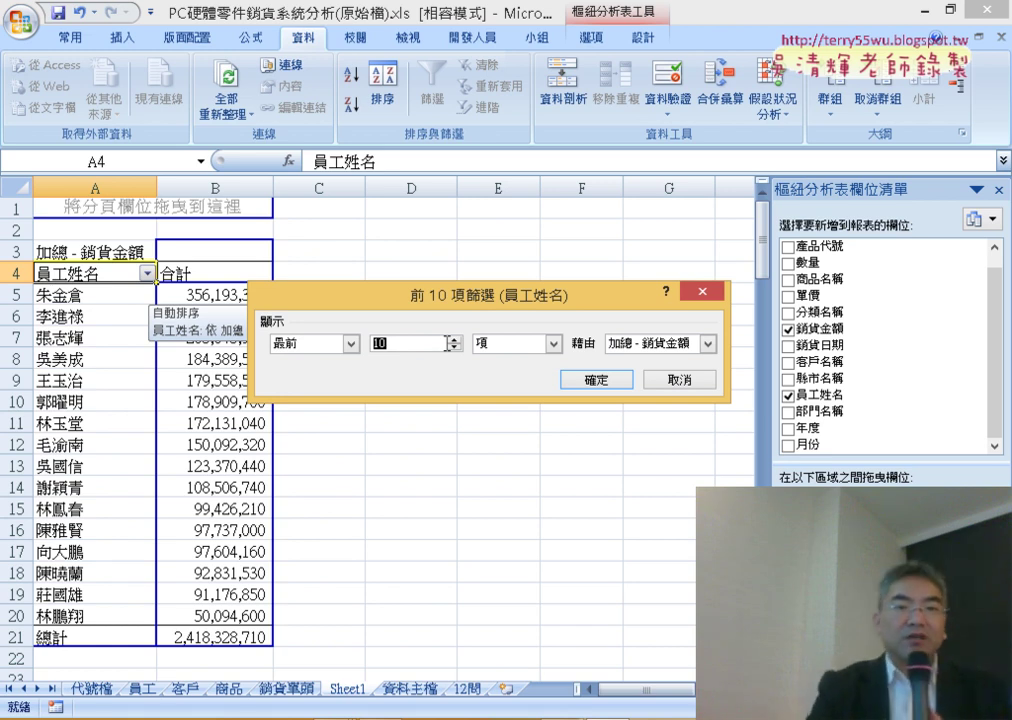
text(5)
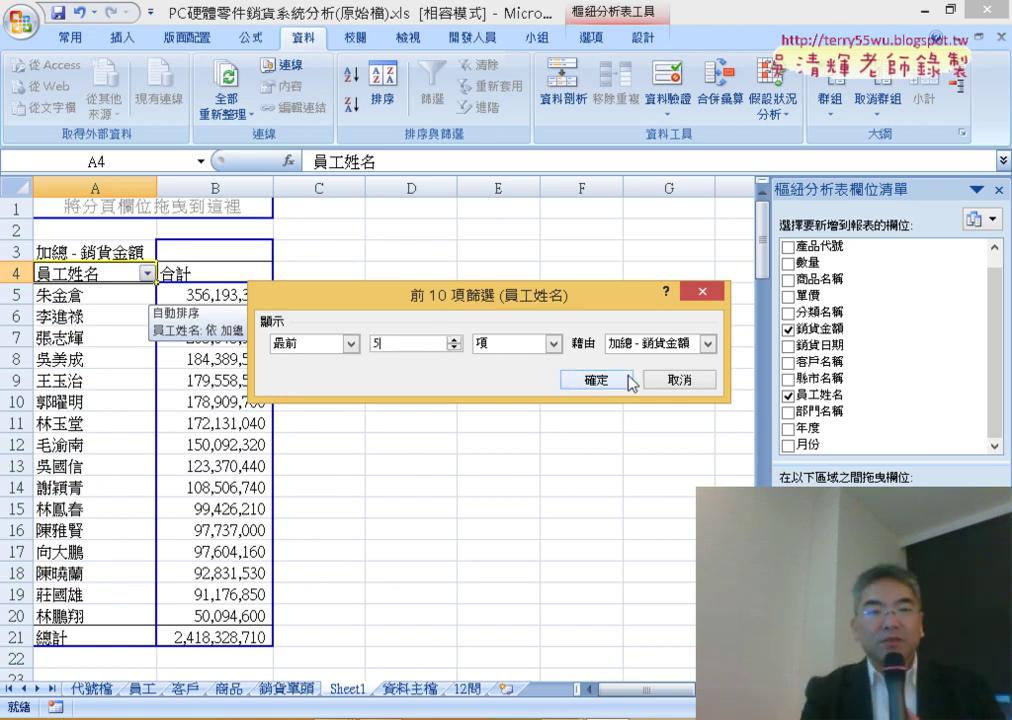
click(572, 380)
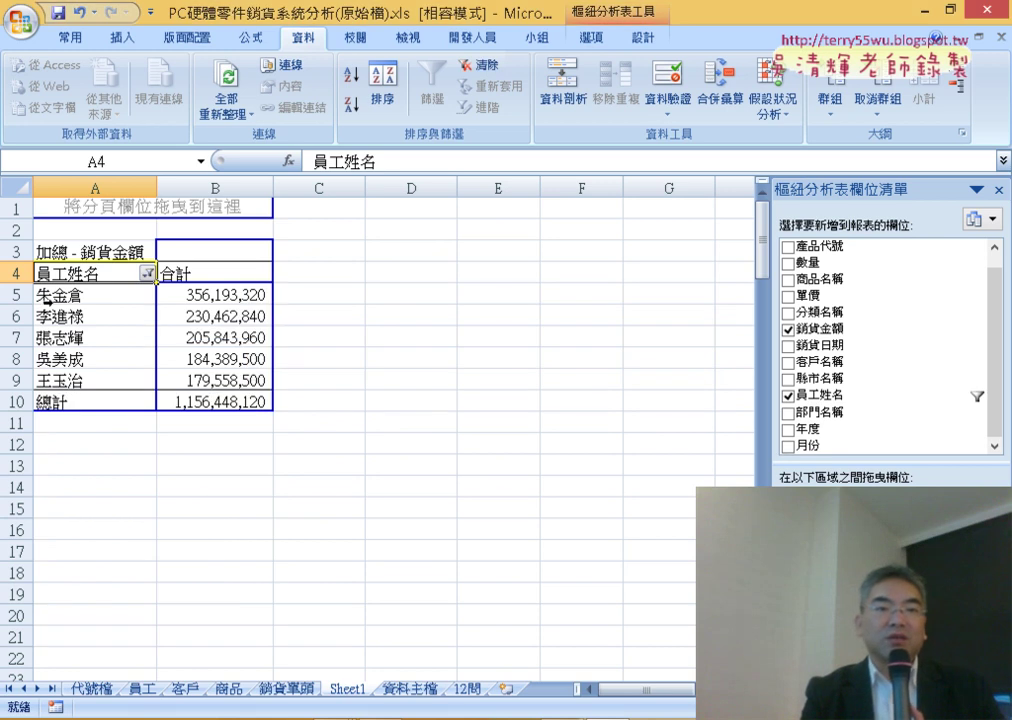
drag(48, 294, 78, 370)
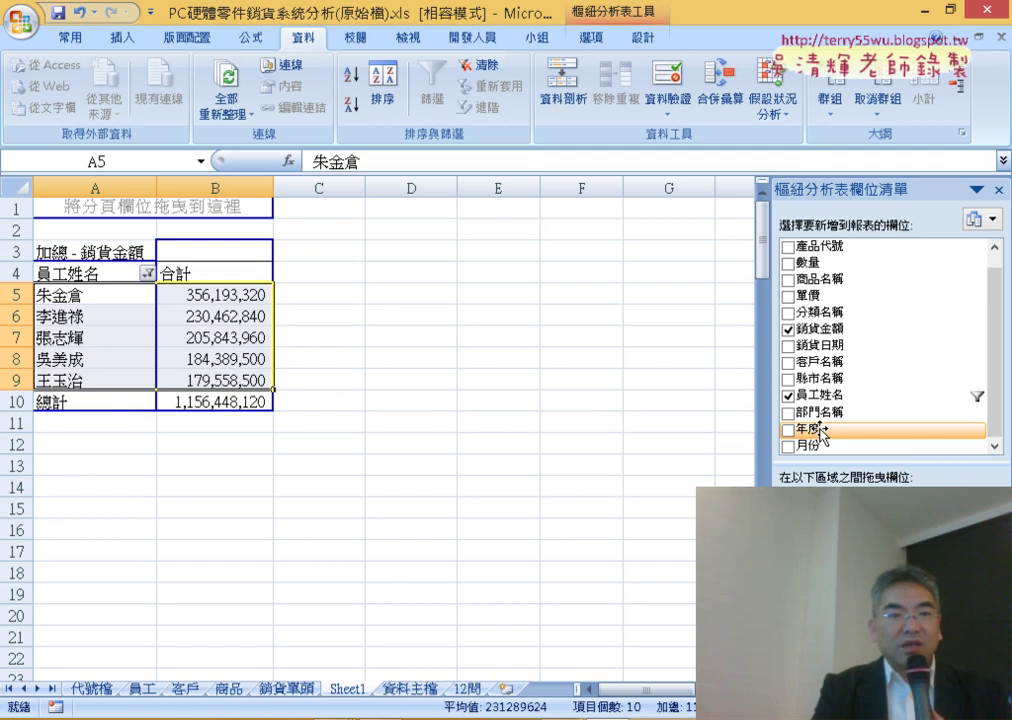
Step: Select cell E5 outside the pivot table so the PivotTable Field List hides
click(465, 297)
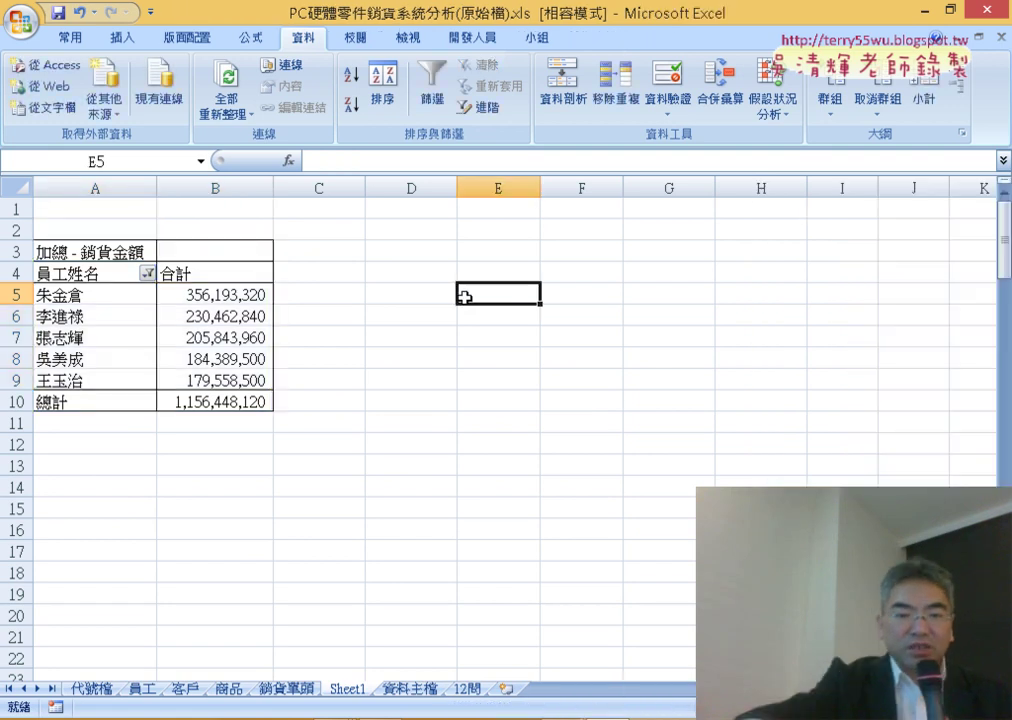